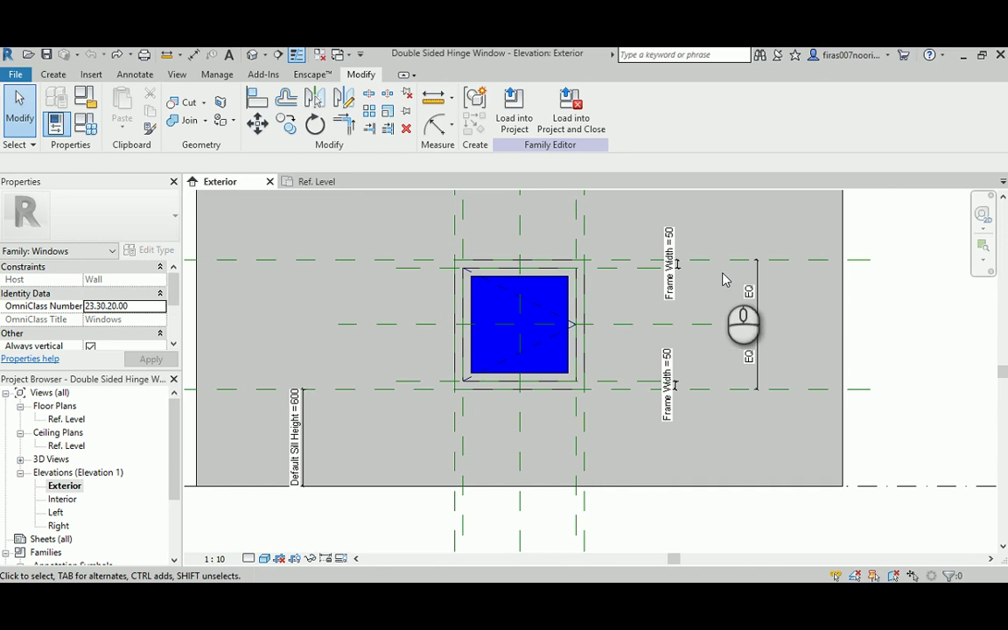
Step: Adjust the Exterior elevation view, then open the Ref. Level floor plan from the Project Browser
{"action": "middle_click_drag", "start_coordinate": [500, 338], "coordinate": [483, 347]}
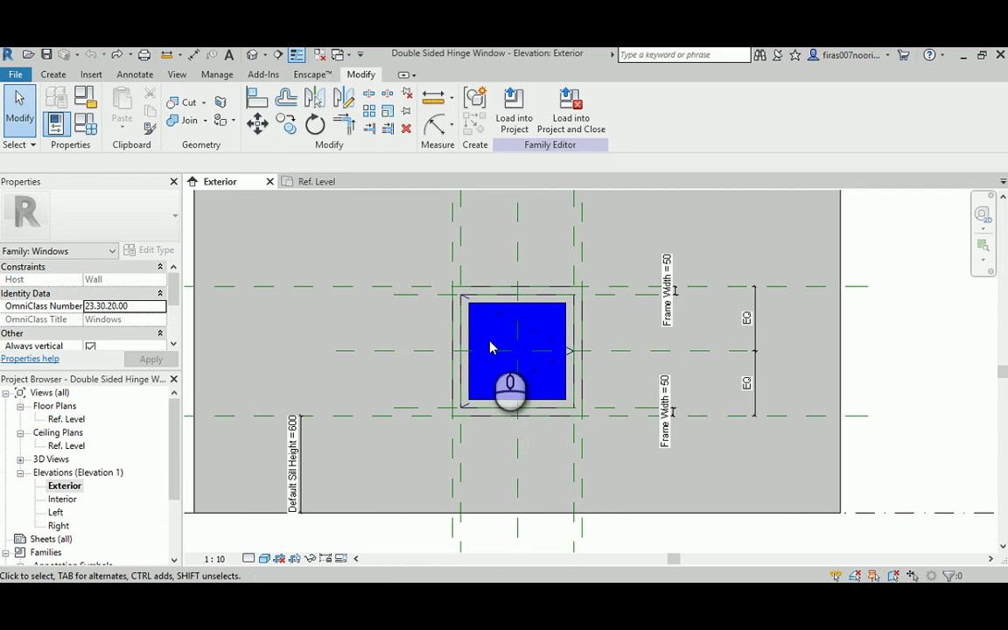
{"action": "scroll", "coordinate": [487, 349], "scroll_direction": "up", "scroll_amount": 1}
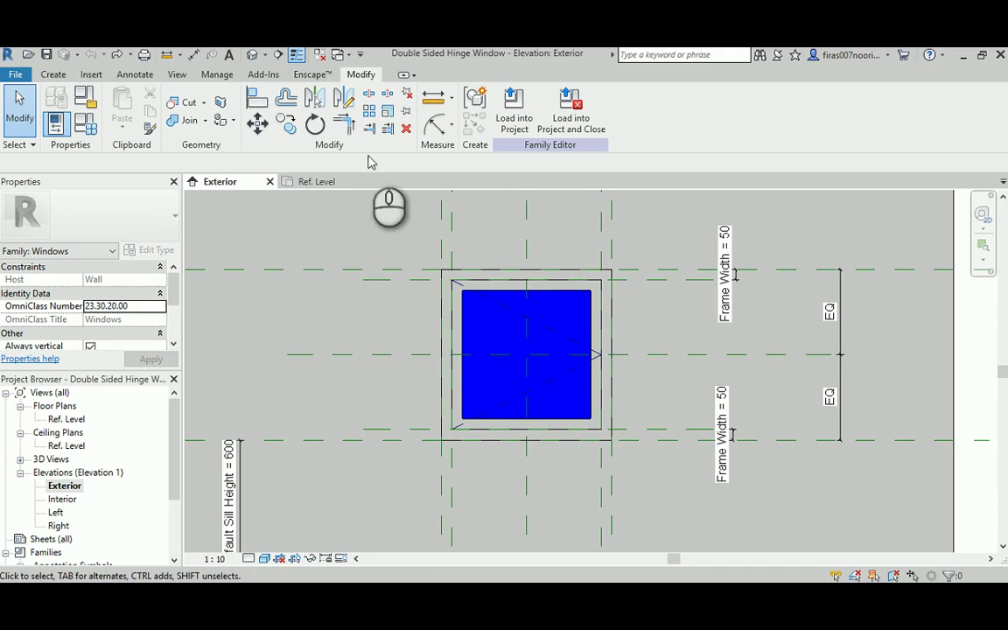
{"action": "left_click", "coordinate": [75, 421]}
{"action": "double_click", "coordinate": [75, 421]}
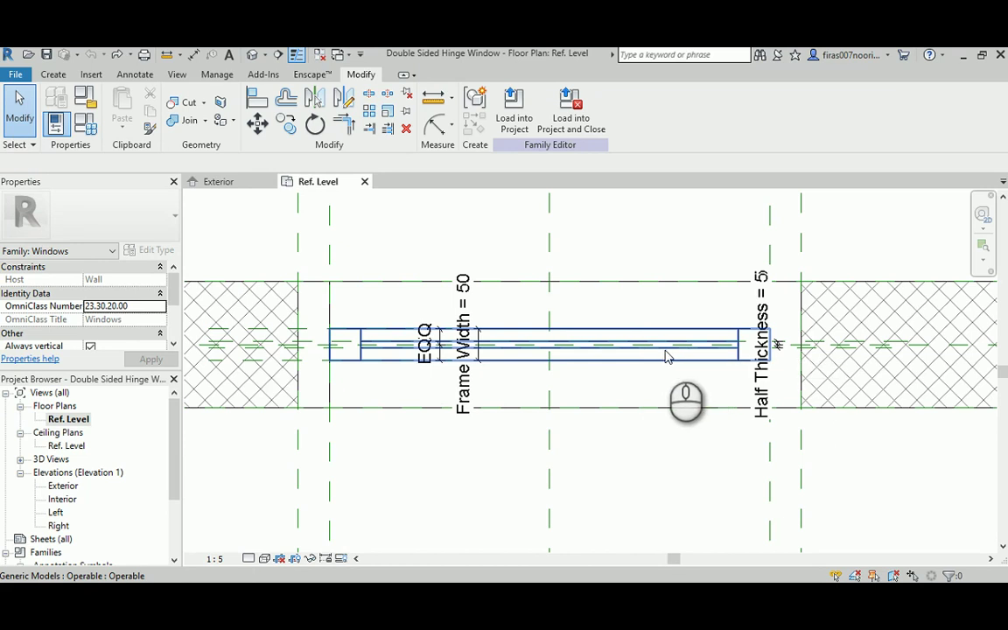
Step: Set the Operable Width formula to (Width - Frame Width - Frame Width)/2 and apply it, giving 350.0
{"action": "left_click", "coordinate": [86, 126]}
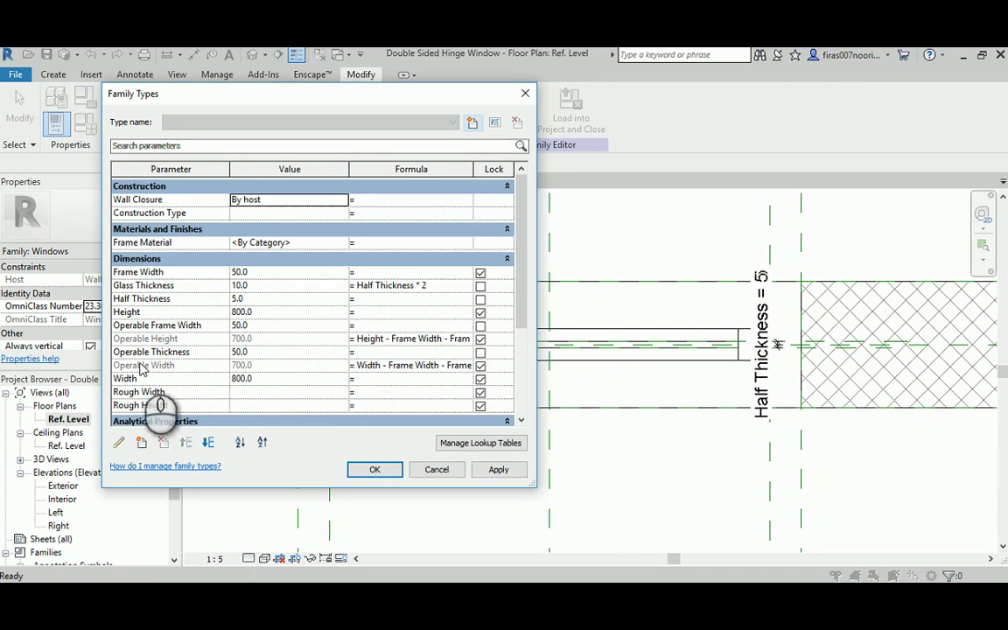
{"action": "left_click_drag", "start_coordinate": [373, 96], "coordinate": [304, 79]}
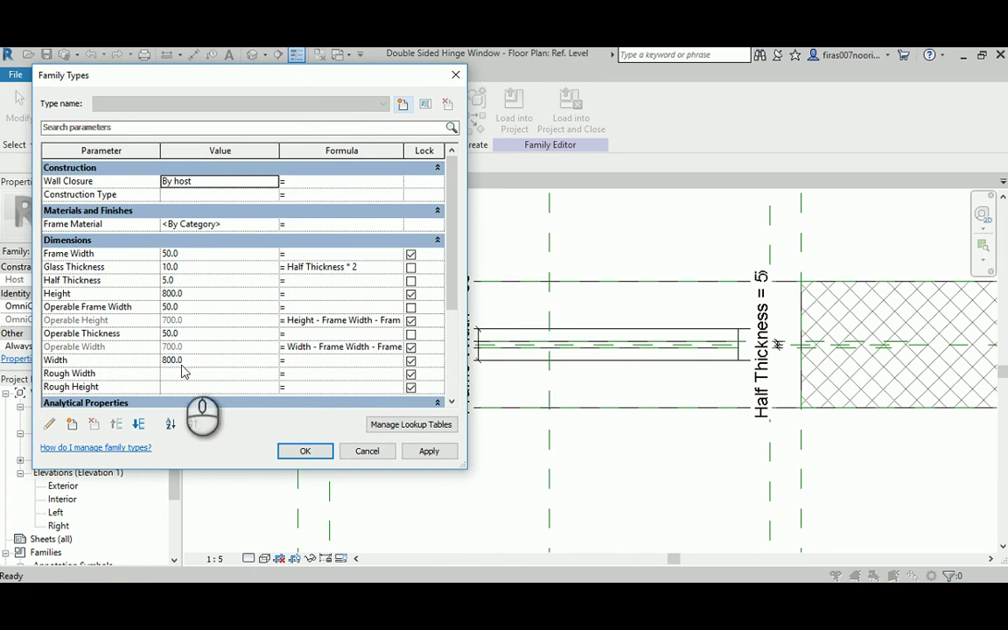
{"action": "left_click", "coordinate": [289, 346]}
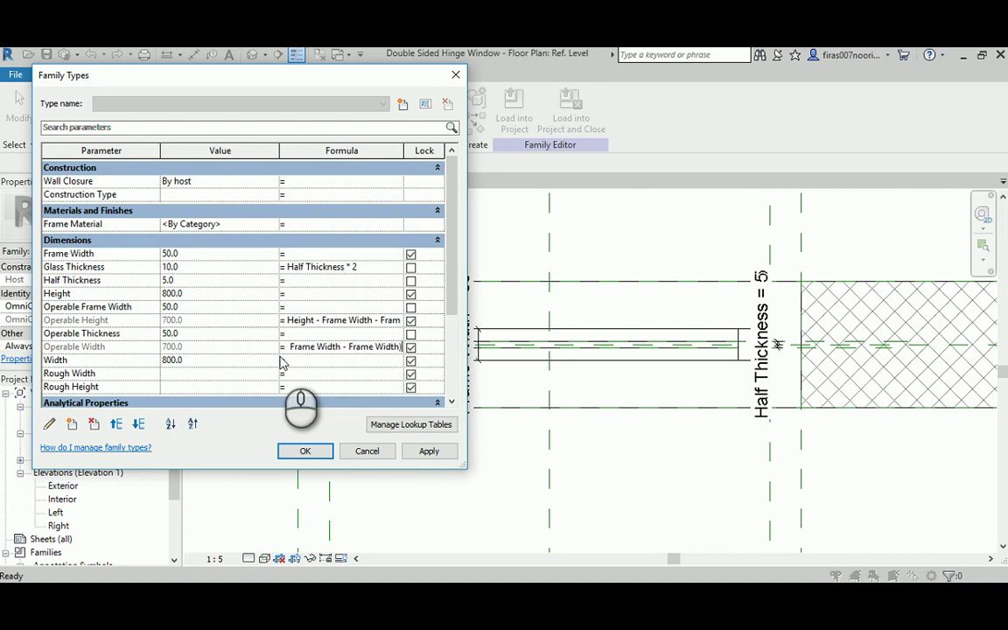
{"action": "left_click", "coordinate": [427, 450]}
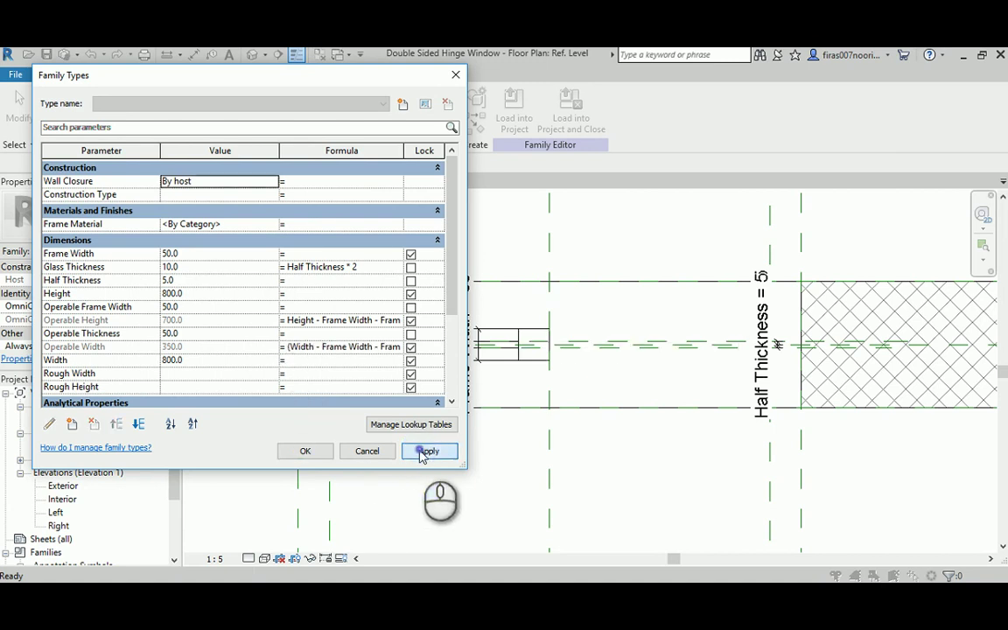
Step: Confirm the Operable Width change and select the Operable sash
{"action": "left_click", "coordinate": [305, 451]}
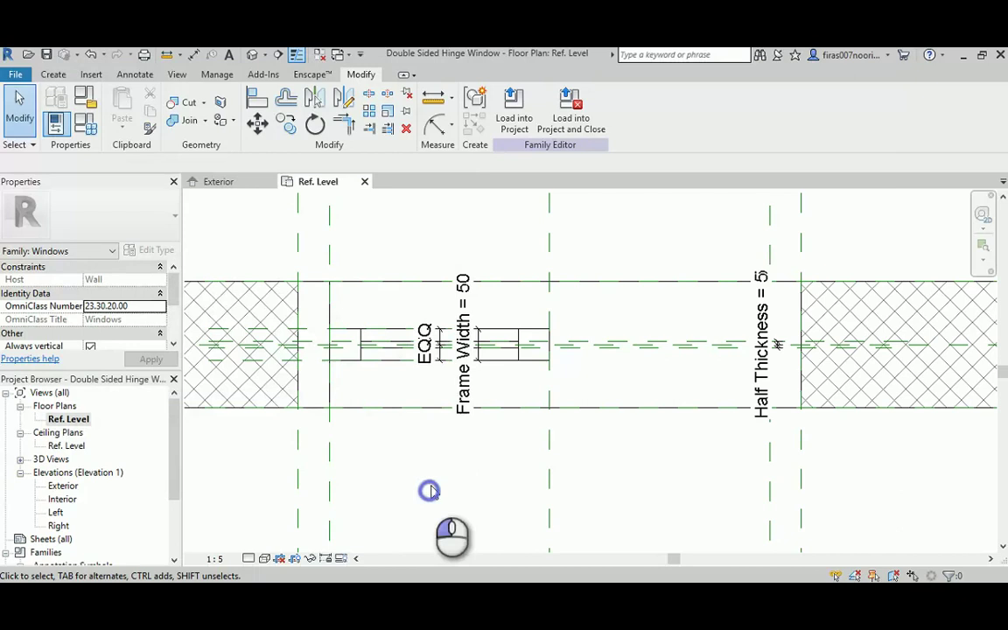
{"action": "scroll", "coordinate": [393, 403], "scroll_direction": "up", "scroll_amount": 2}
{"action": "left_click", "coordinate": [391, 378]}
{"action": "scroll", "coordinate": [390, 378], "scroll_direction": "up", "scroll_amount": 2}
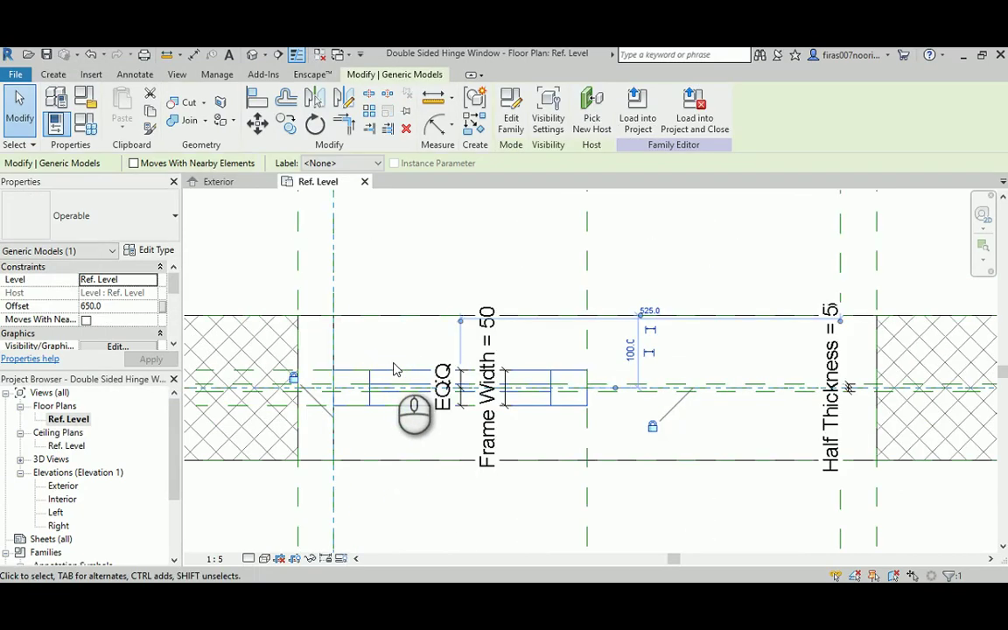
{"action": "scroll", "coordinate": [386, 371], "scroll_direction": "down", "scroll_amount": 3}
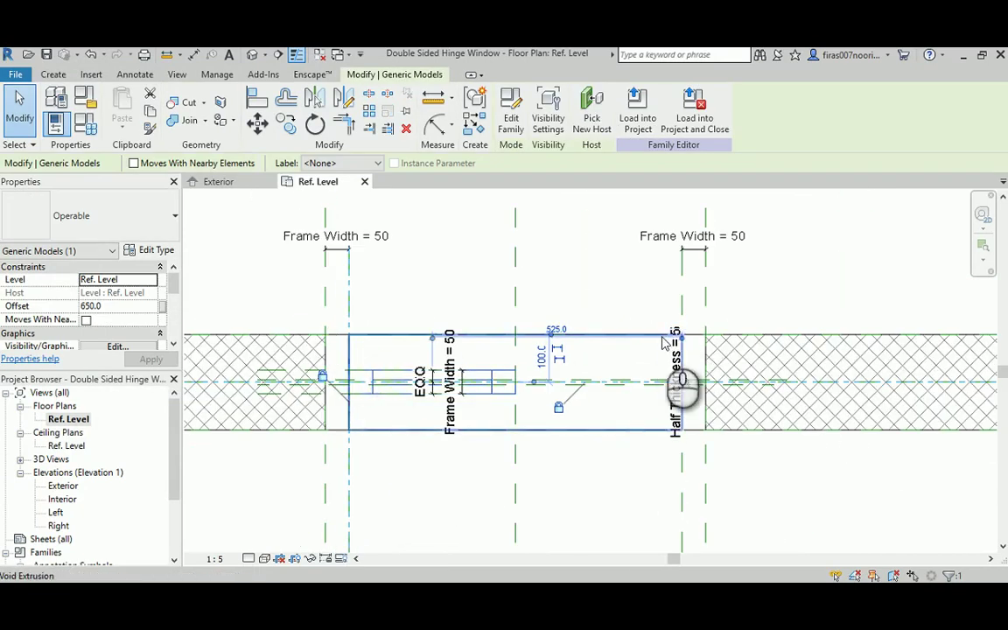
{"action": "left_click", "coordinate": [422, 491]}
{"action": "left_click", "coordinate": [387, 367]}
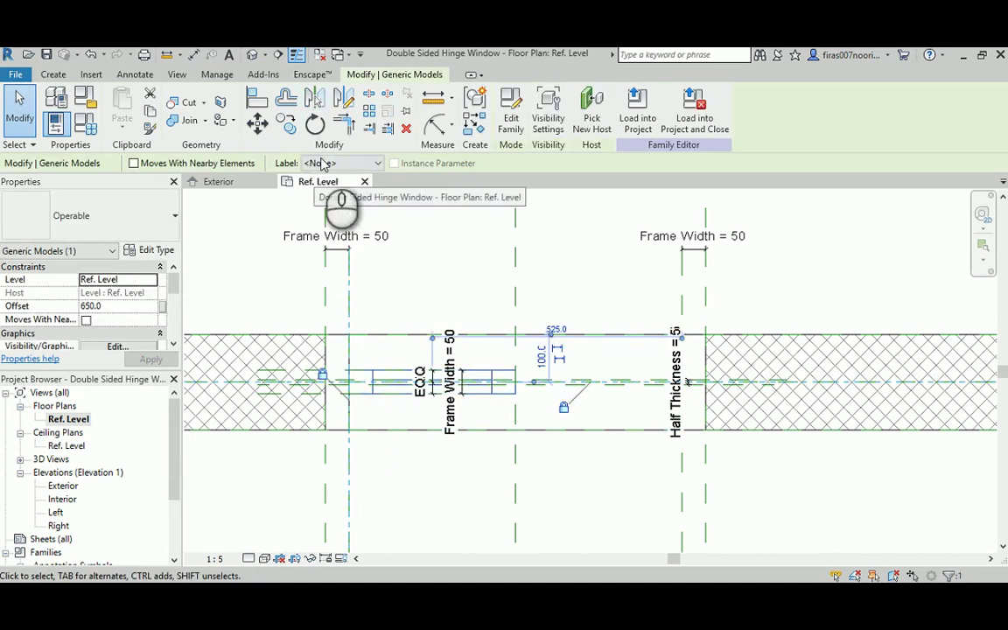
Step: Mirror a copy of the sash across the Center (Left/Right) reference plane, then cancel
{"action": "left_click", "coordinate": [316, 98]}
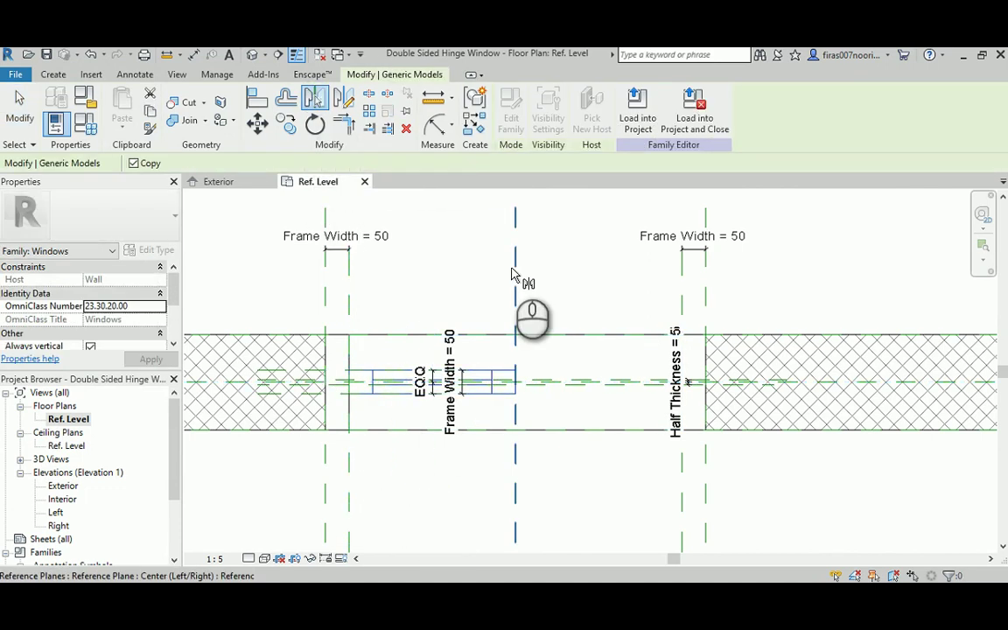
{"action": "left_click", "coordinate": [514, 275]}
{"action": "scroll", "coordinate": [604, 469], "scroll_direction": "up", "scroll_amount": 1}
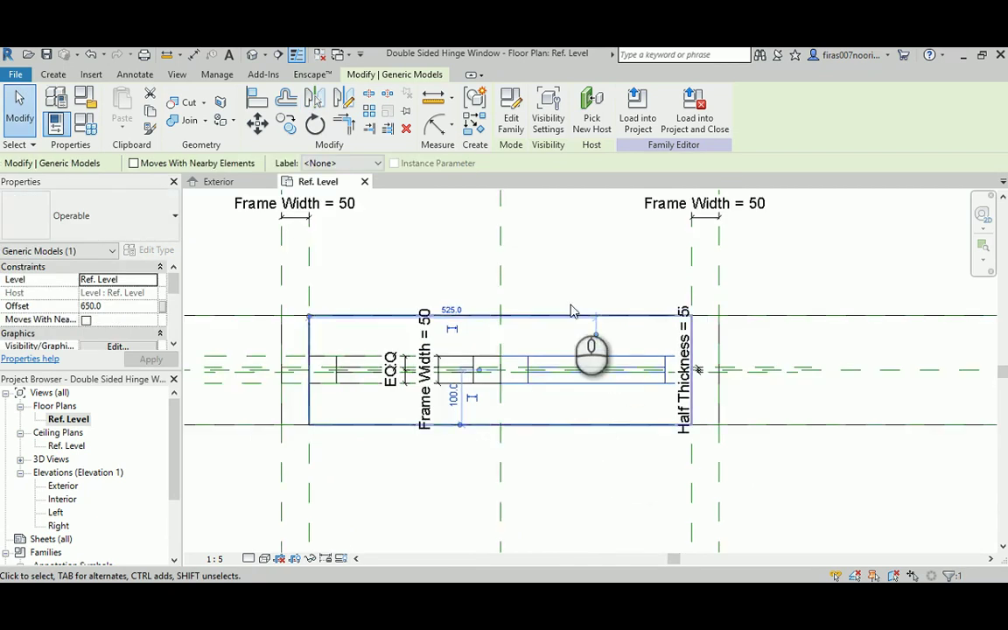
{"action": "scroll", "coordinate": [570, 310], "scroll_direction": "up", "scroll_amount": 1}
{"action": "right_click", "coordinate": [581, 246]}
{"action": "left_click", "coordinate": [590, 254]}
{"action": "scroll", "coordinate": [567, 272], "scroll_direction": "down", "scroll_amount": 2}
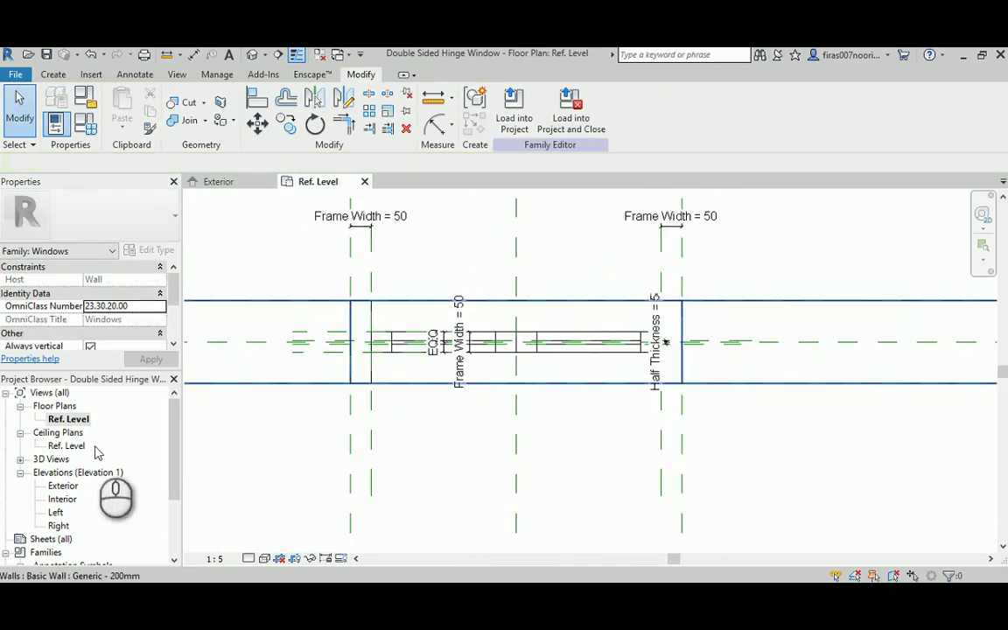
Step: In the Exterior elevation, set the window Width to 2000.0 in Family Types and confirm
{"action": "double_click", "coordinate": [63, 487]}
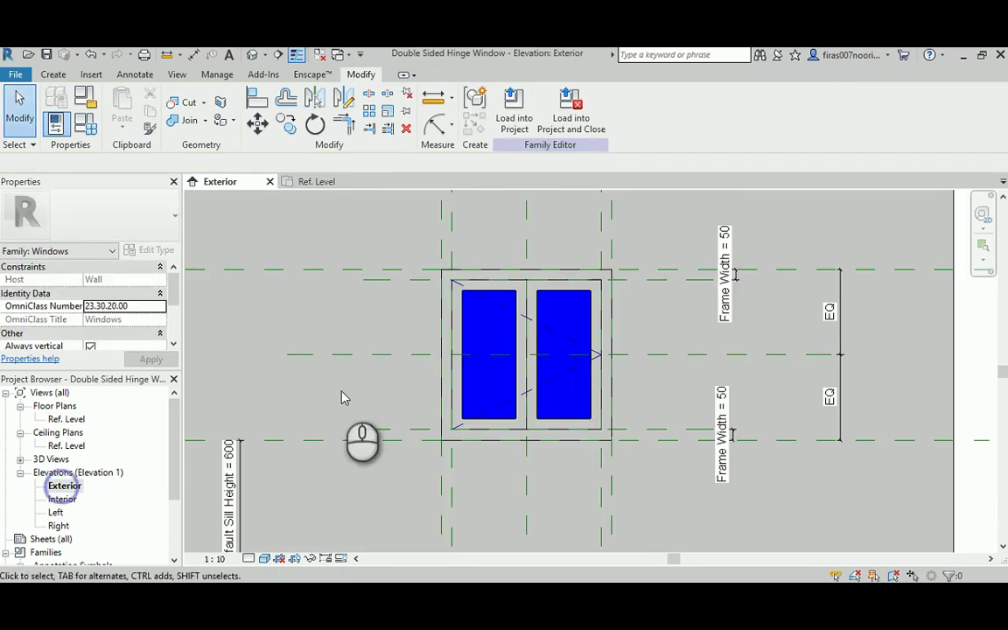
{"action": "scroll", "coordinate": [555, 351], "scroll_direction": "up", "scroll_amount": 2}
{"action": "scroll", "coordinate": [534, 395], "scroll_direction": "down", "scroll_amount": 1}
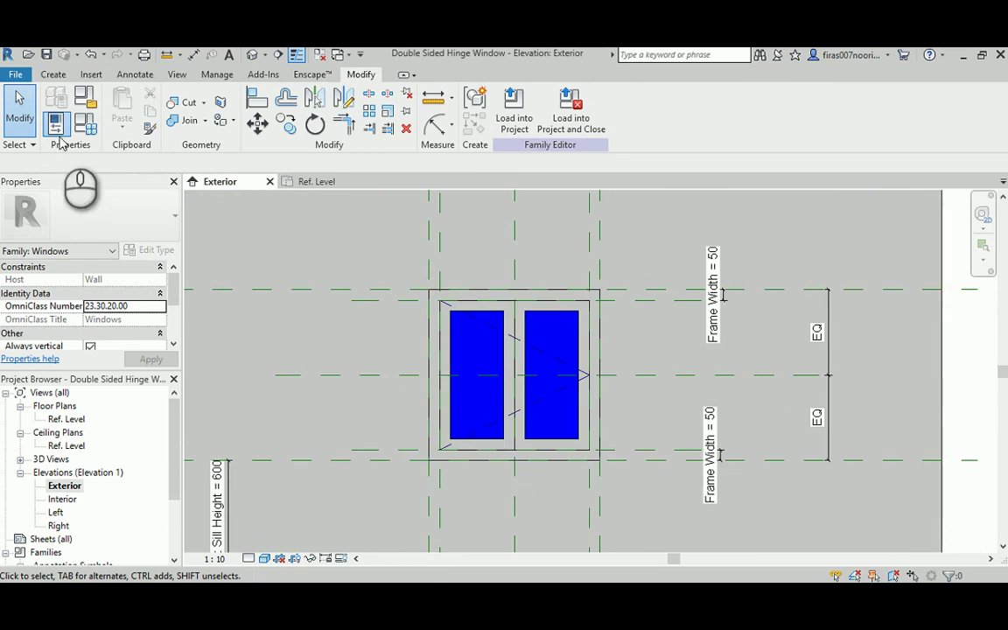
{"action": "left_click", "coordinate": [84, 123]}
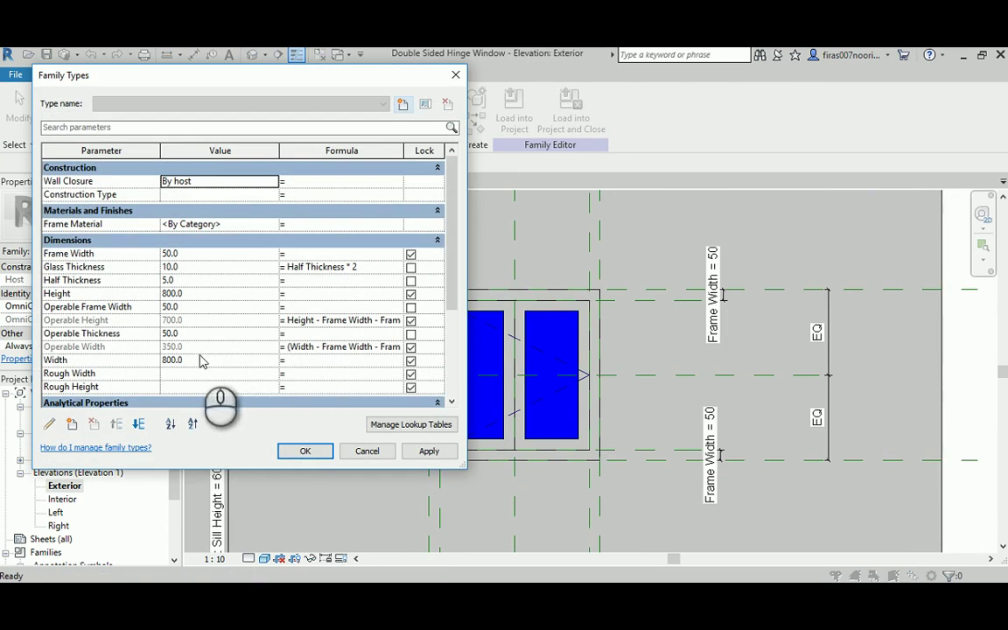
{"action": "left_click", "coordinate": [197, 360]}
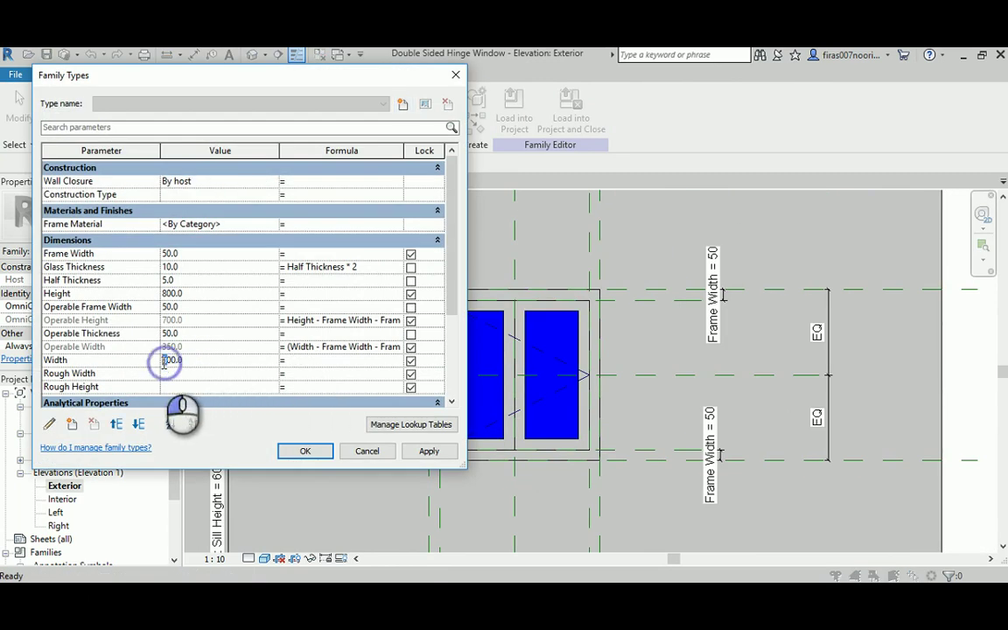
{"action": "type", "text": "2000.0"}
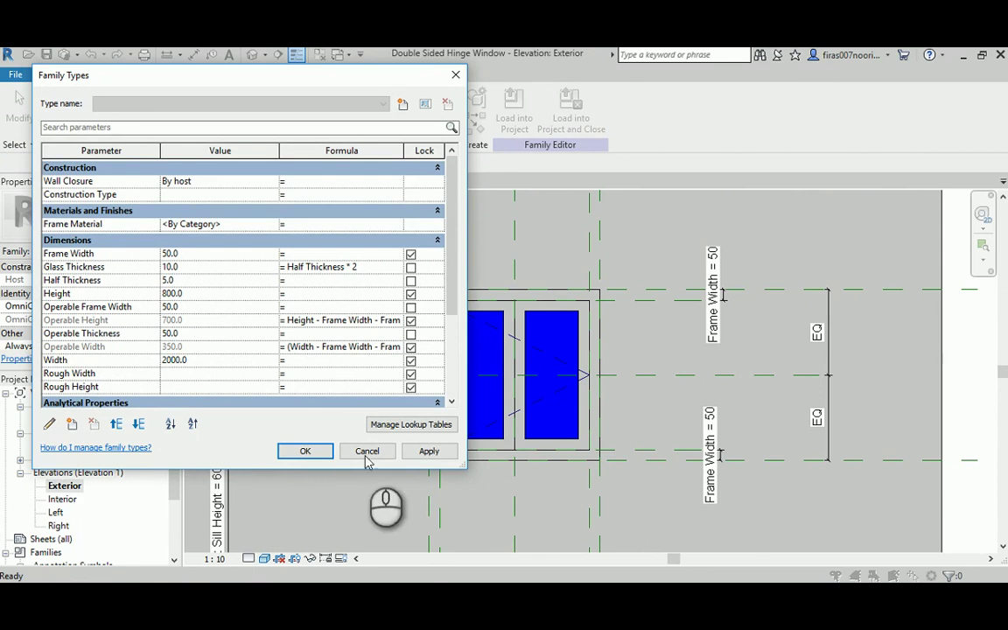
{"action": "left_click", "coordinate": [429, 450]}
{"action": "left_click", "coordinate": [317, 448]}
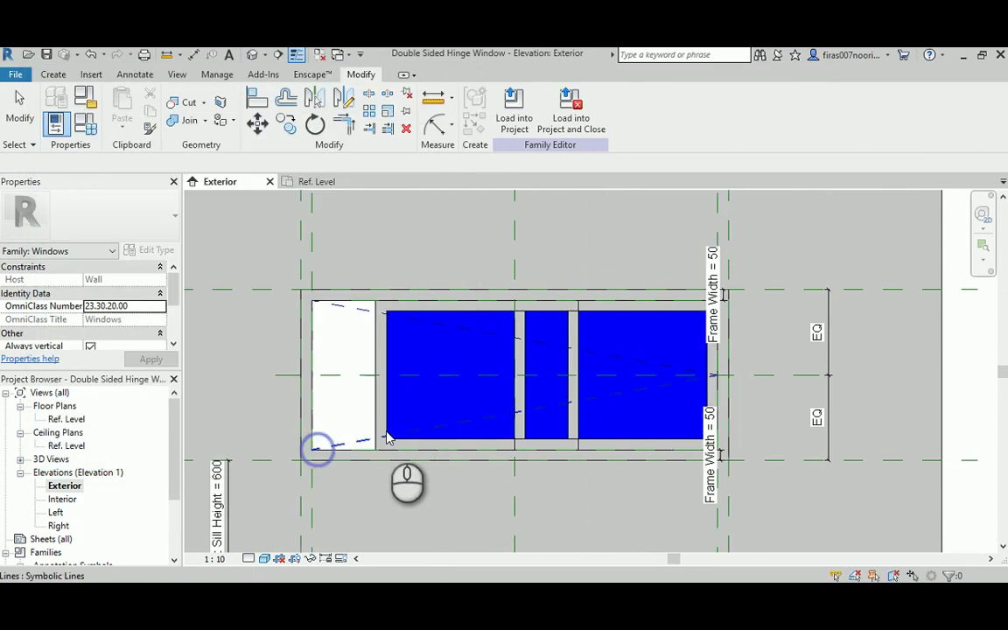
Step: Select the left sash and the wall-cutting void extrusion to check how they stretched
{"action": "left_click", "coordinate": [379, 327]}
{"action": "middle_click_drag", "start_coordinate": [654, 358], "coordinate": [626, 385]}
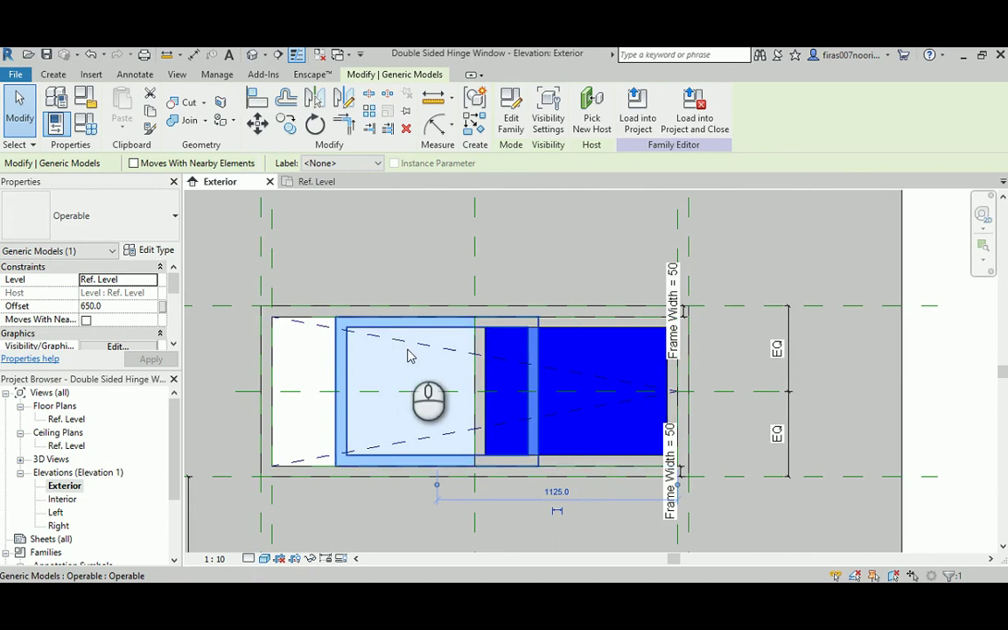
{"action": "middle_click_drag", "start_coordinate": [387, 353], "coordinate": [535, 365]}
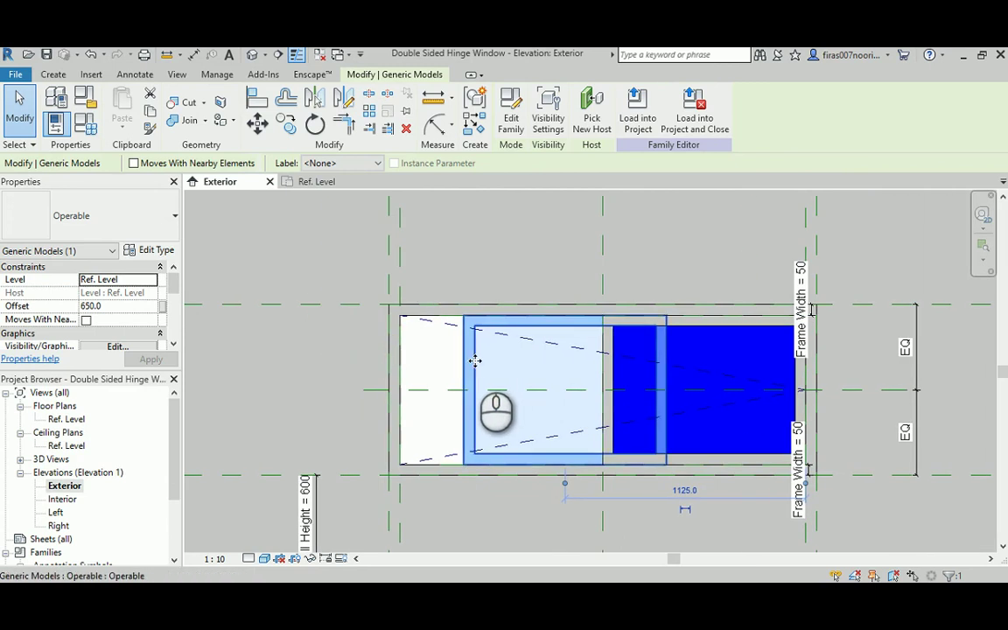
{"action": "left_click", "coordinate": [552, 368]}
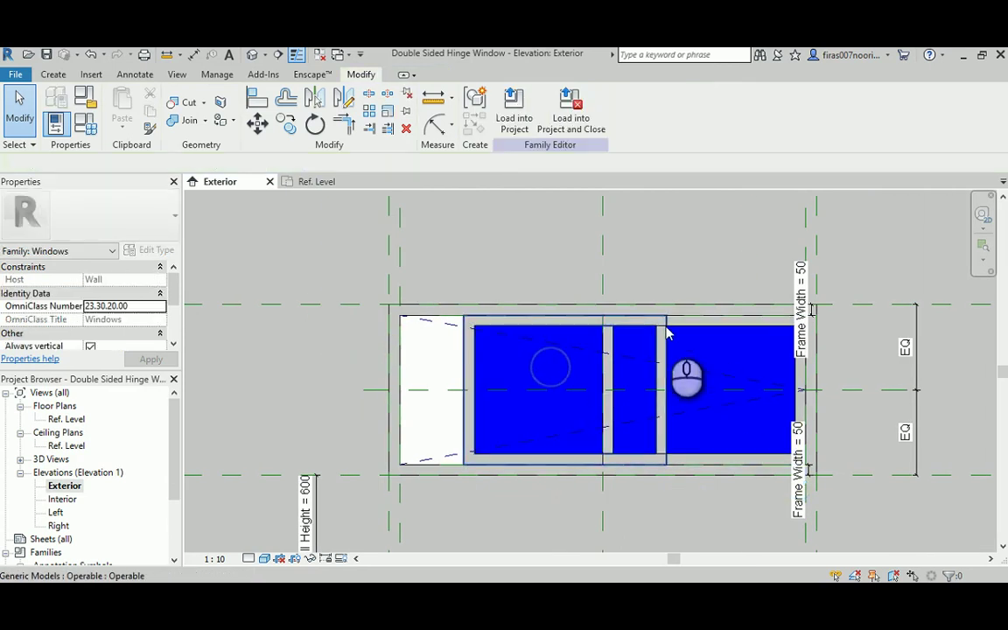
{"action": "left_click", "coordinate": [716, 322]}
{"action": "scroll", "coordinate": [225, 494], "scroll_direction": "down", "scroll_amount": 2}
{"action": "middle_click_drag", "start_coordinate": [224, 494], "coordinate": [420, 403]}
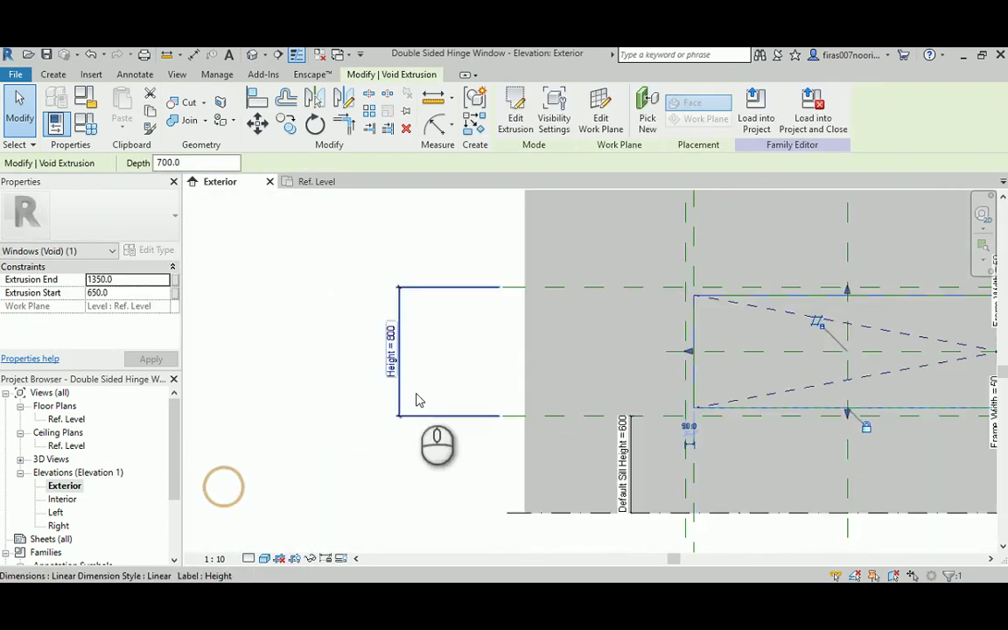
{"action": "left_click", "coordinate": [317, 367]}
{"action": "middle_click_drag", "start_coordinate": [591, 406], "coordinate": [547, 405]}
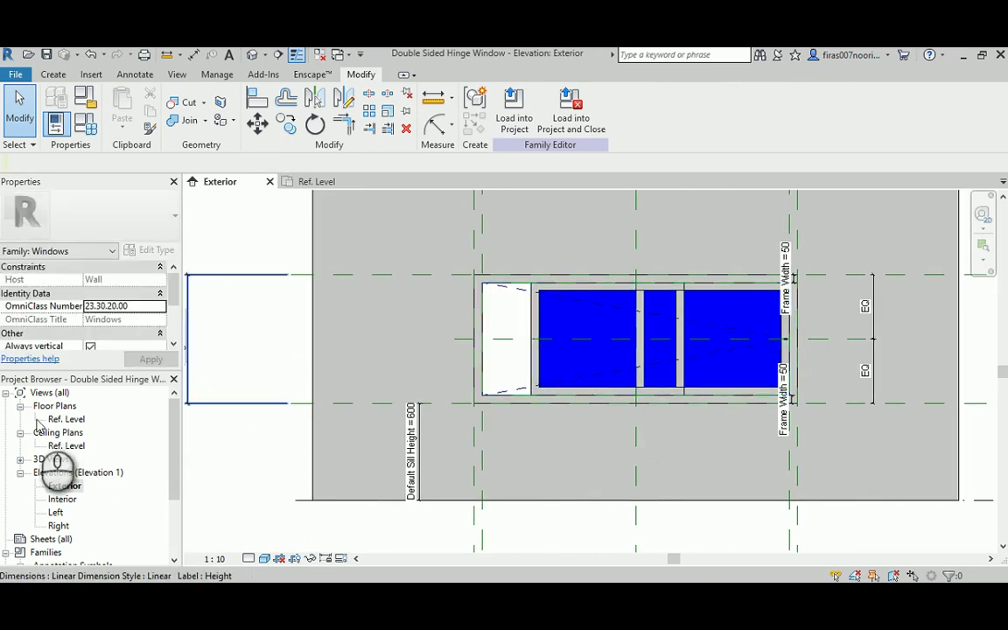
Step: In the Ref. Level plan, align and lock the glass panel's end to the frame reference
{"action": "double_click", "coordinate": [65, 419]}
{"action": "scroll", "coordinate": [480, 399], "scroll_direction": "down", "scroll_amount": 2}
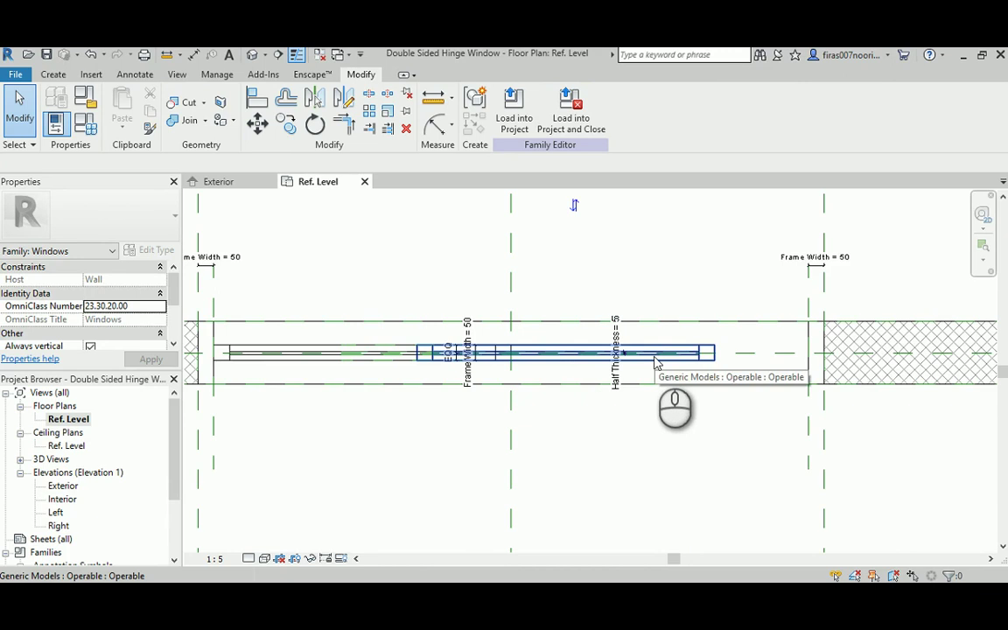
{"action": "middle_click_drag", "start_coordinate": [658, 361], "coordinate": [619, 354]}
{"action": "scroll", "coordinate": [604, 394], "scroll_direction": "up", "scroll_amount": 1}
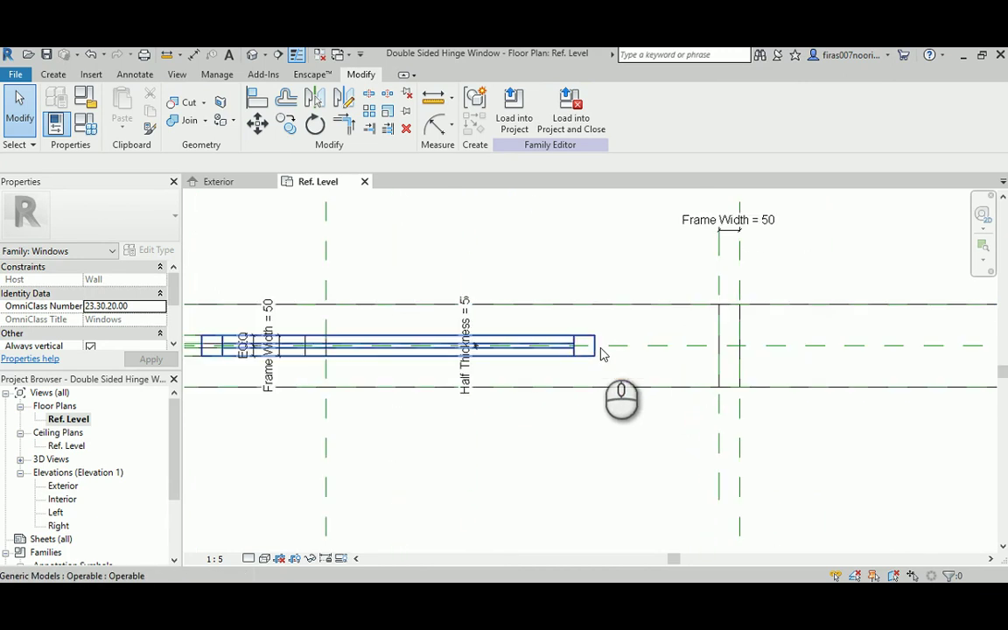
{"action": "left_click", "coordinate": [254, 101]}
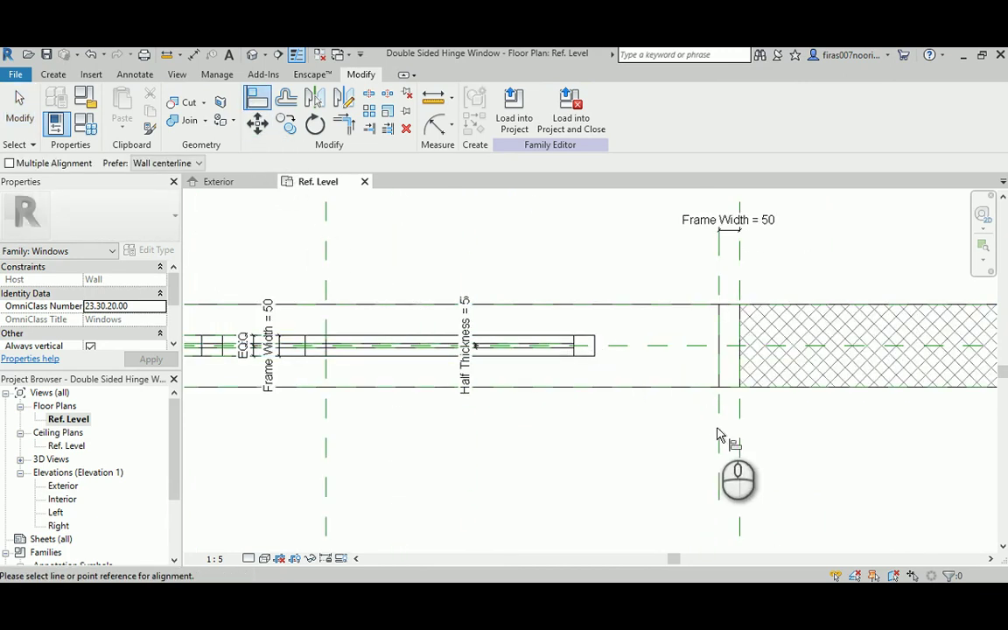
{"action": "left_click", "coordinate": [597, 342]}
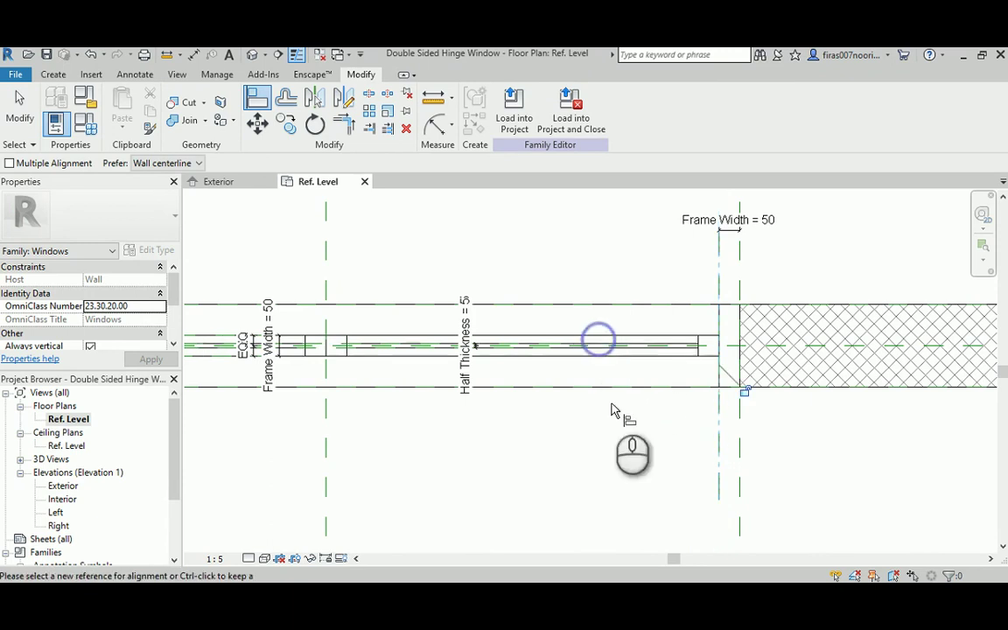
{"action": "left_click", "coordinate": [745, 391]}
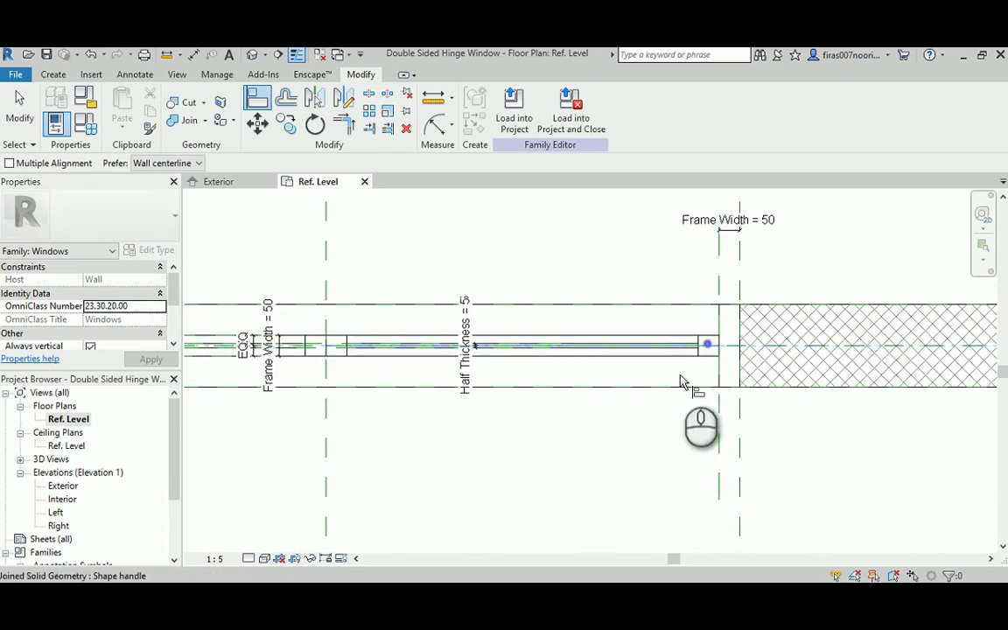
Step: Align the glass end to the wall centreline using Tab, then end the Align command
{"action": "scroll", "coordinate": [710, 351], "scroll_direction": "up", "scroll_amount": 5}
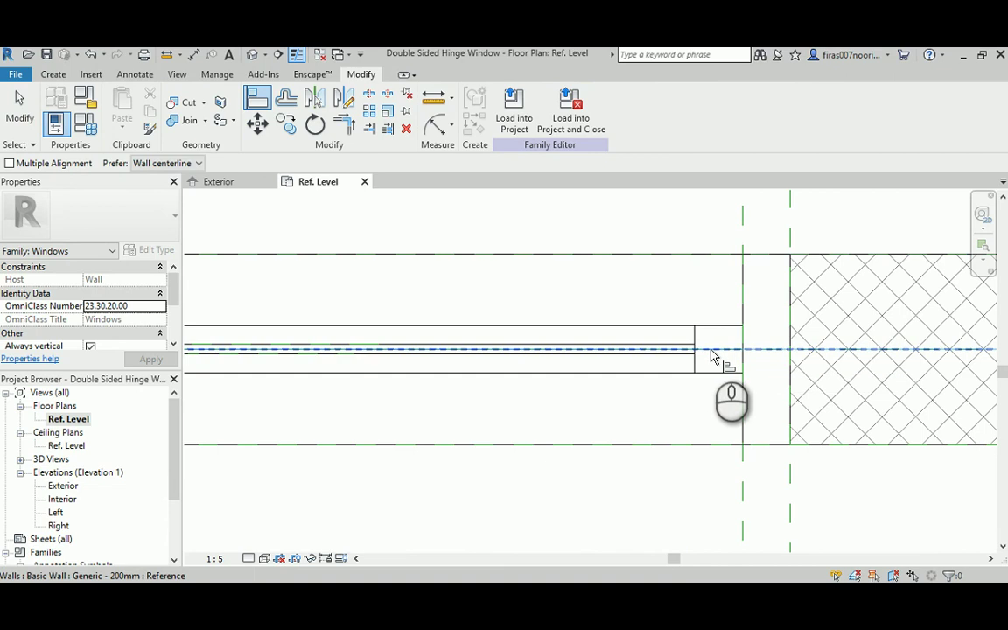
{"action": "key", "text": "Tab"}
{"action": "key", "text": "Tab"}
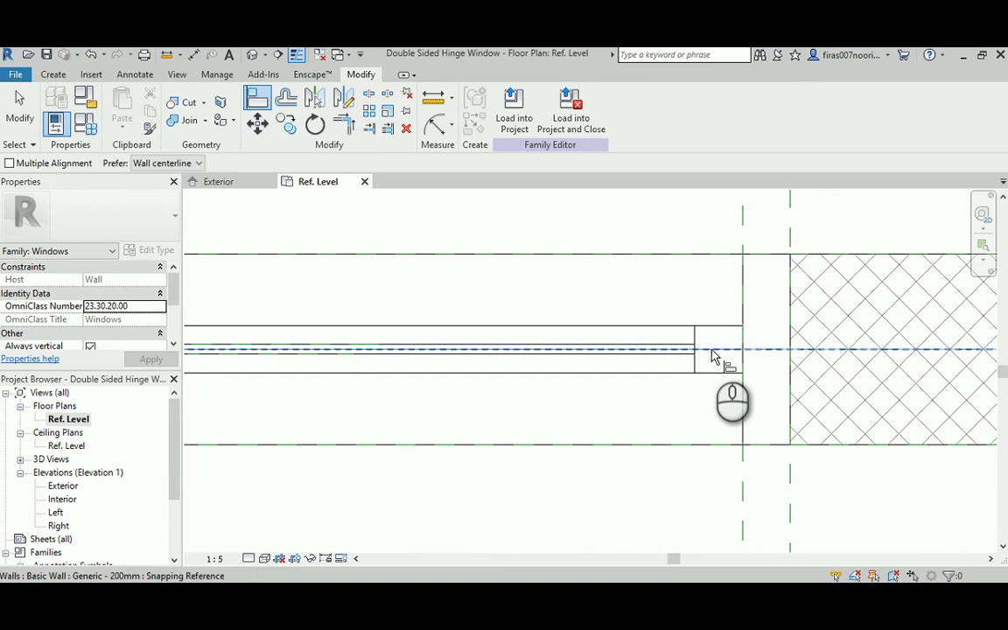
{"action": "left_click", "coordinate": [711, 358]}
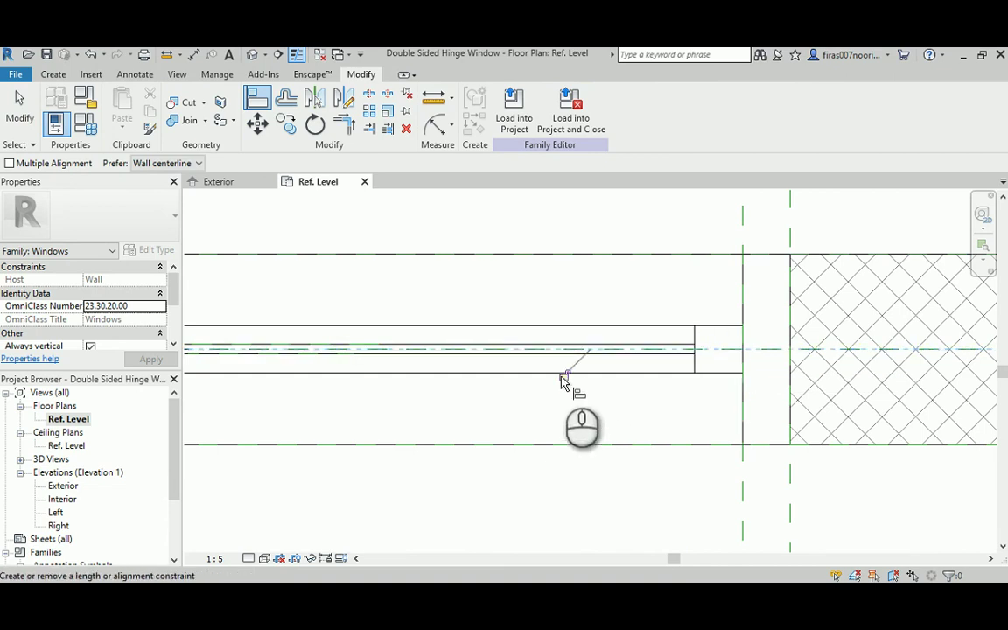
{"action": "scroll", "coordinate": [565, 381], "scroll_direction": "down", "scroll_amount": 5}
{"action": "right_click", "coordinate": [459, 261]}
{"action": "left_click", "coordinate": [492, 271]}
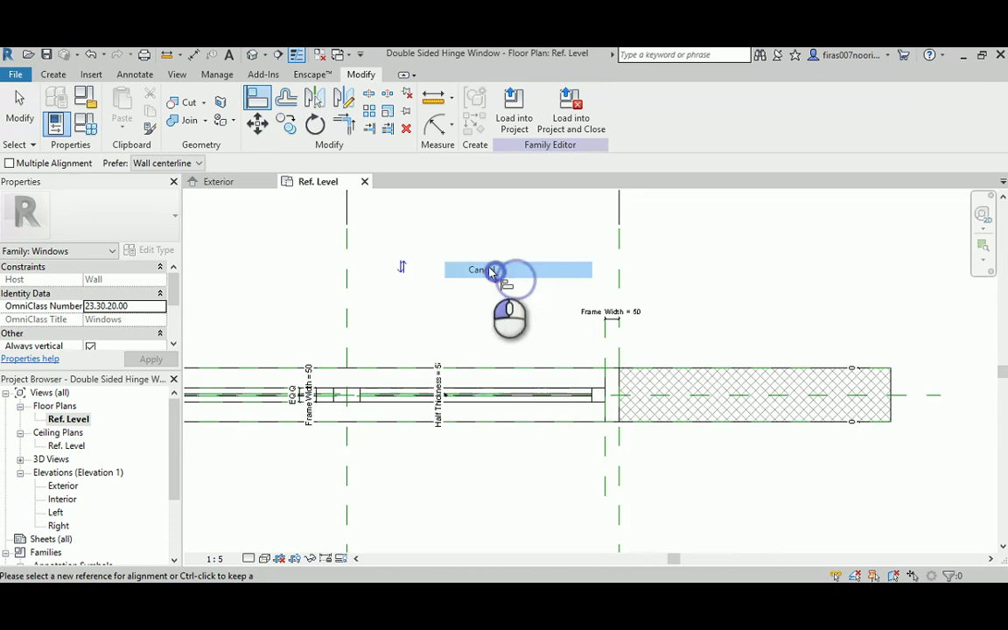
{"action": "right_click", "coordinate": [477, 260]}
{"action": "left_click", "coordinate": [500, 265]}
{"action": "scroll", "coordinate": [526, 302], "scroll_direction": "up", "scroll_amount": 3}
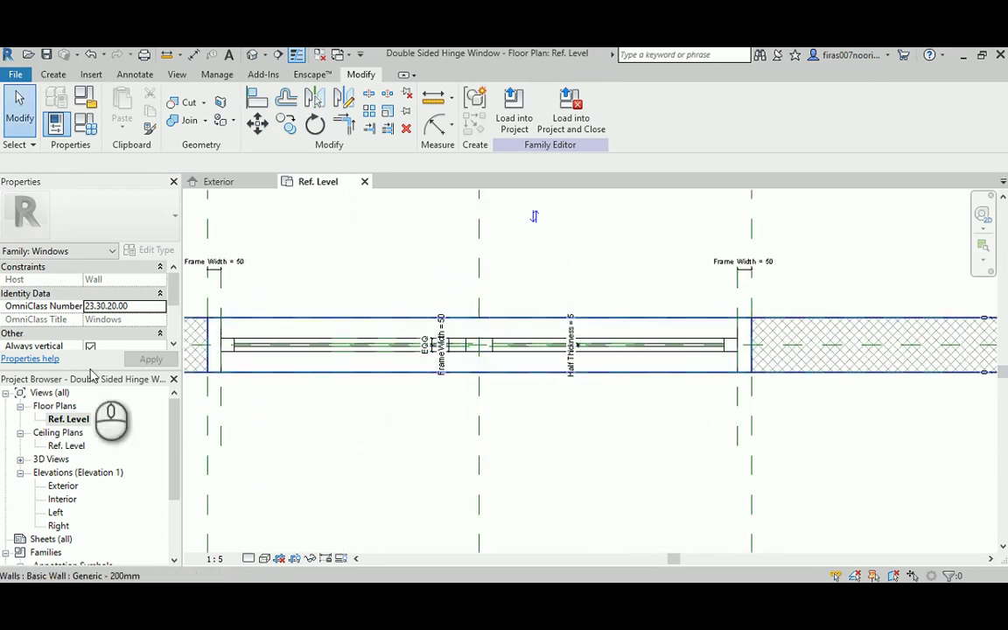
Step: From the Exterior elevation, set Width to 1500 and Height to 1200 in Family Types, applying each
{"action": "double_click", "coordinate": [63, 486]}
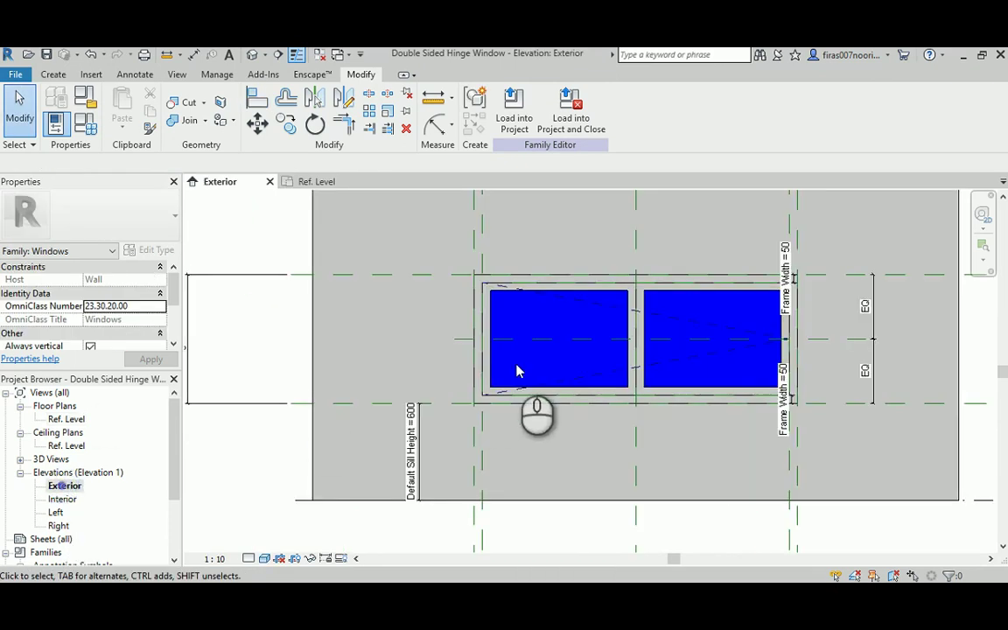
{"action": "left_click", "coordinate": [91, 126]}
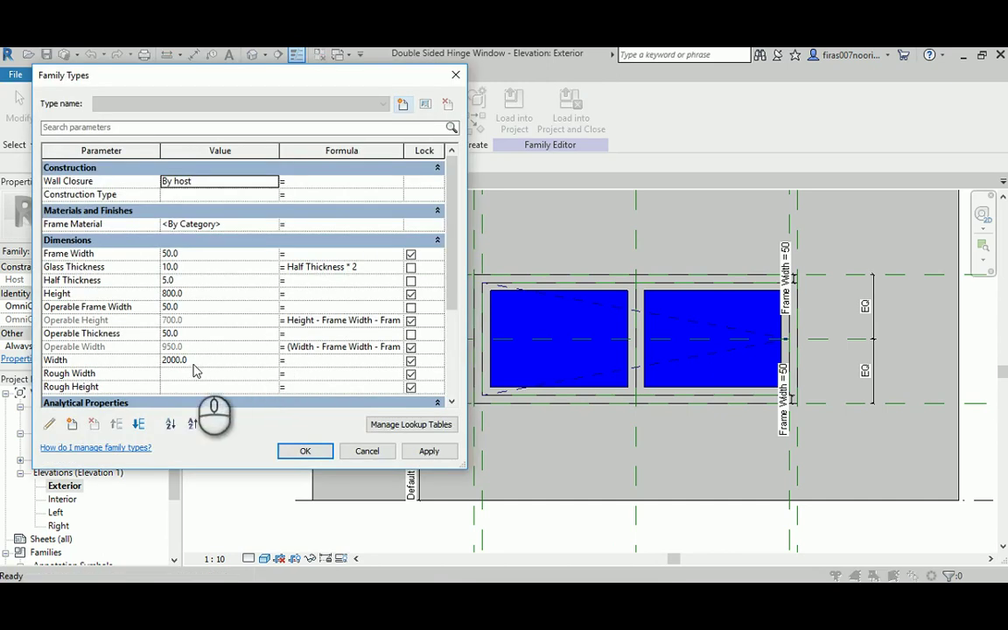
{"action": "left_click", "coordinate": [169, 361]}
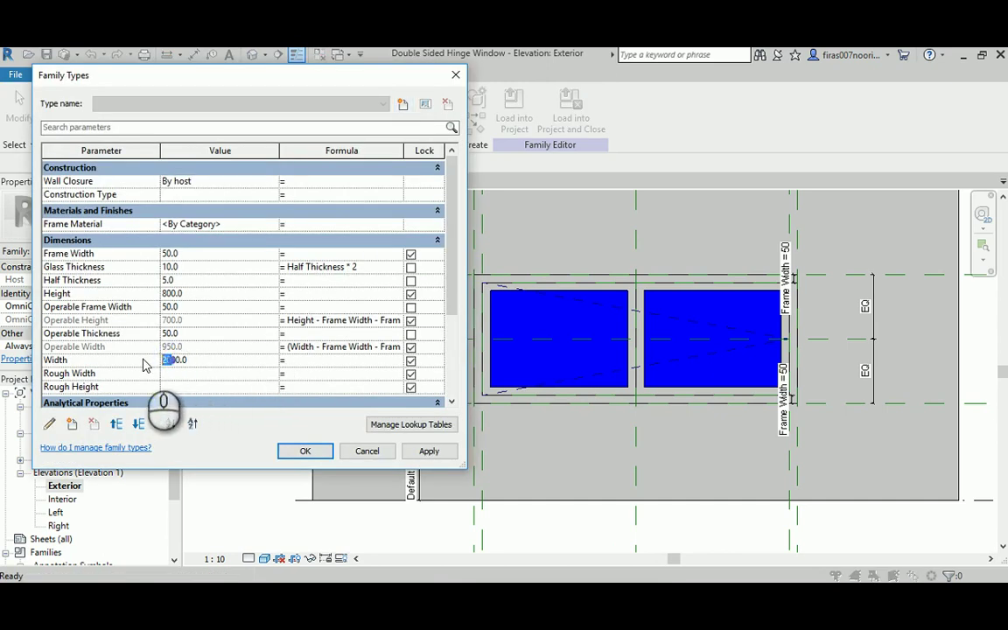
{"action": "type", "text": "15"}
{"action": "left_click", "coordinate": [418, 455]}
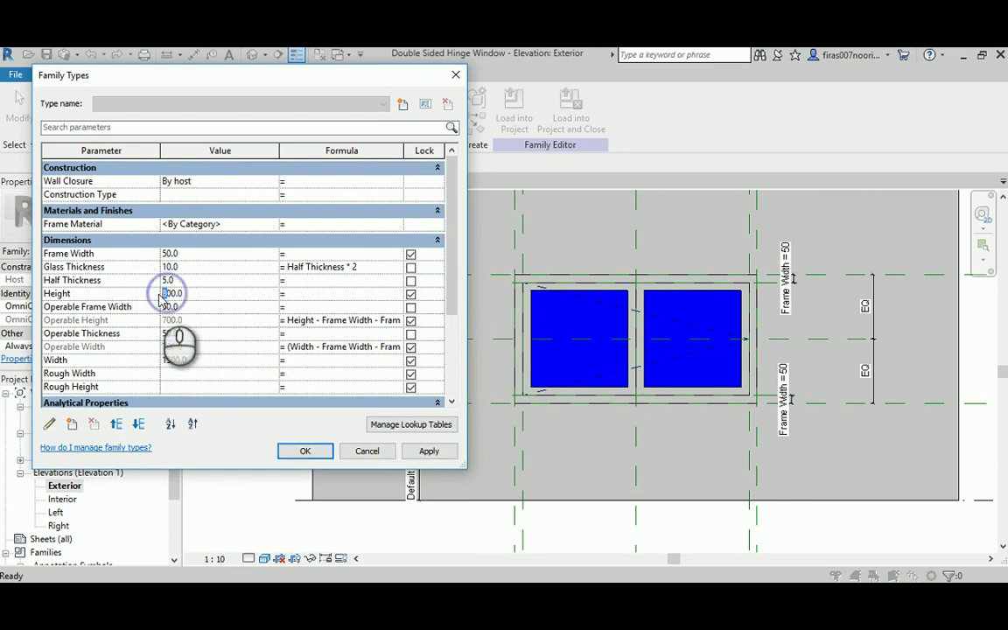
{"action": "left_click", "coordinate": [429, 451]}
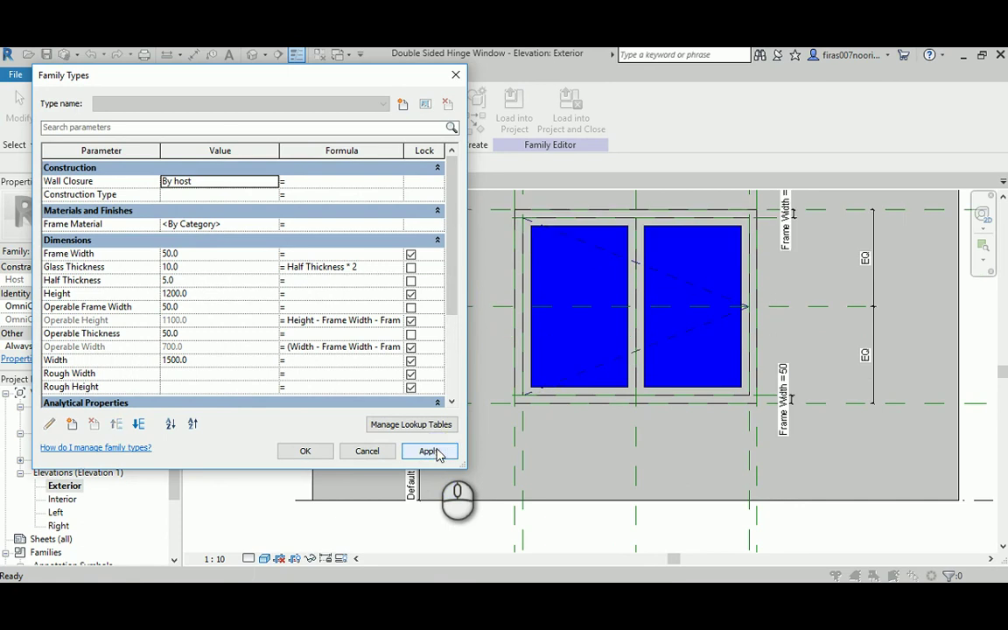
{"action": "left_click", "coordinate": [303, 452]}
{"action": "scroll", "coordinate": [471, 414], "scroll_direction": "down", "scroll_amount": 3}
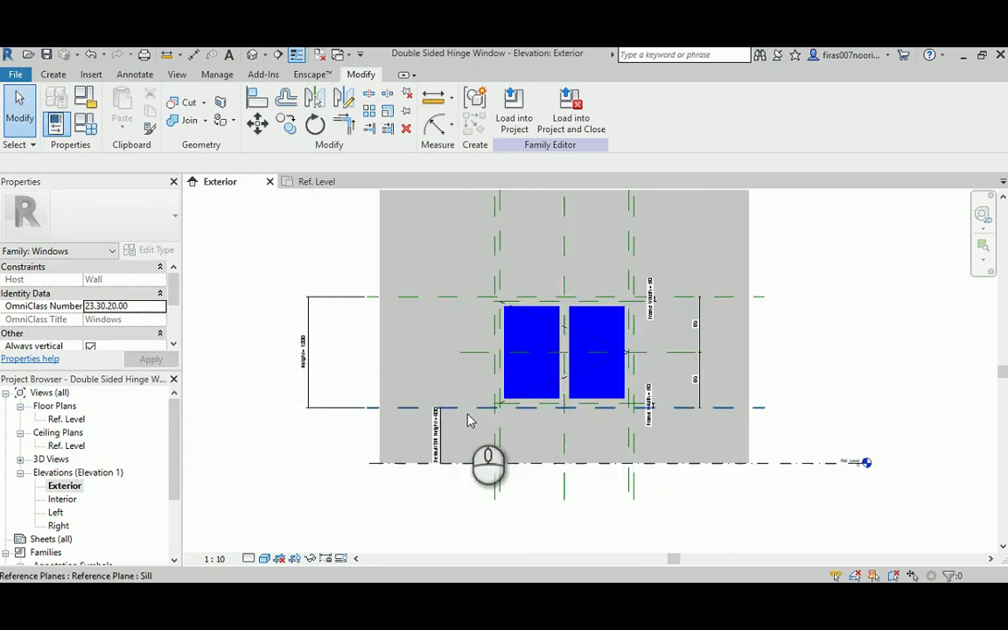
{"action": "scroll", "coordinate": [437, 417], "scroll_direction": "up", "scroll_amount": 1}
{"action": "middle_click_drag", "start_coordinate": [668, 465], "coordinate": [427, 441]}
{"action": "scroll", "coordinate": [416, 441], "scroll_direction": "up", "scroll_amount": 2}
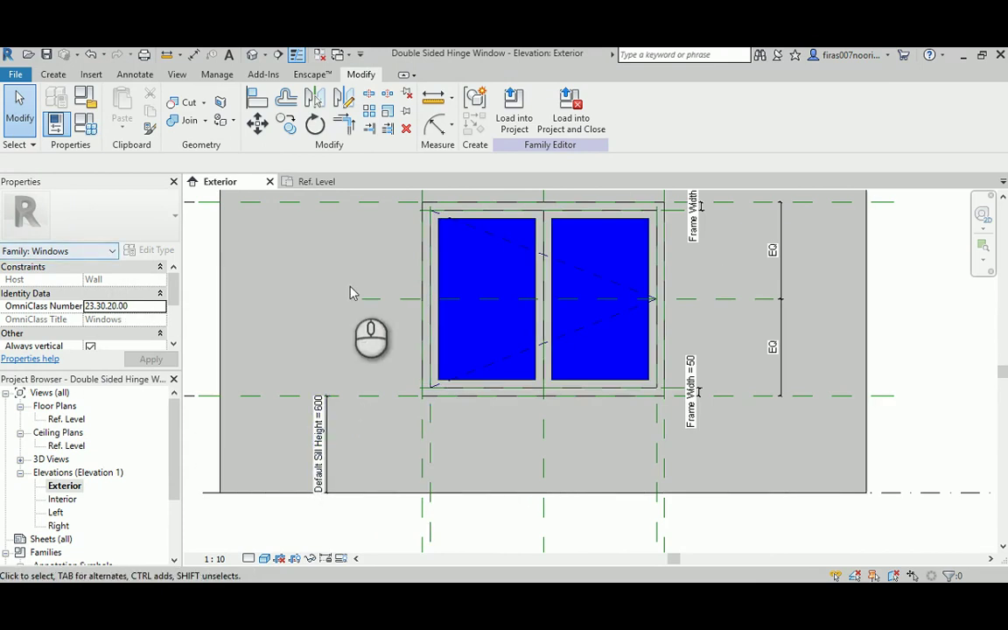
{"action": "scroll", "coordinate": [350, 293], "scroll_direction": "down", "scroll_amount": 2}
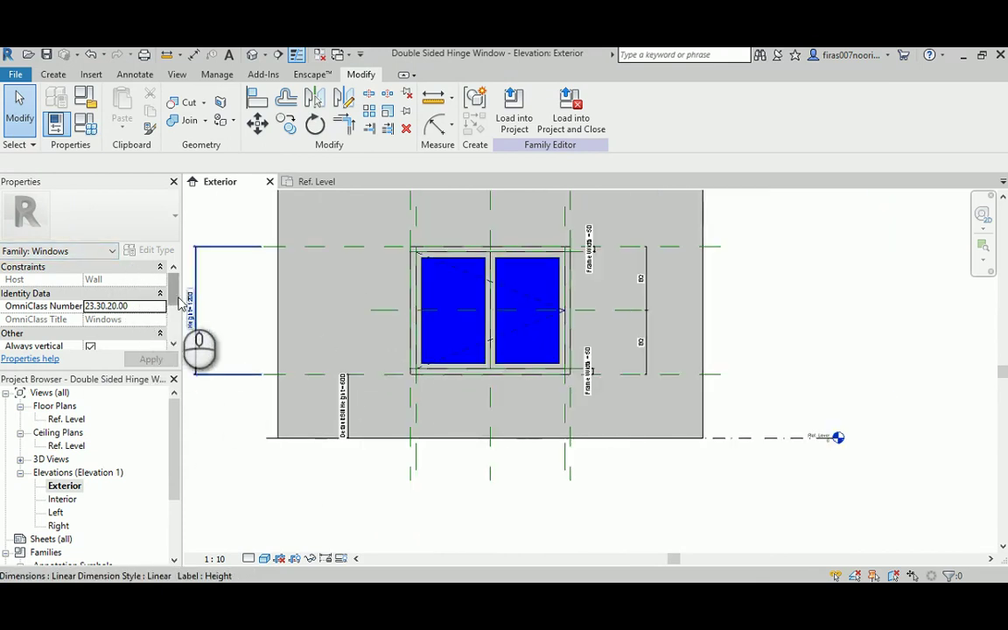
{"action": "scroll", "coordinate": [175, 302], "scroll_direction": "down", "scroll_amount": 5}
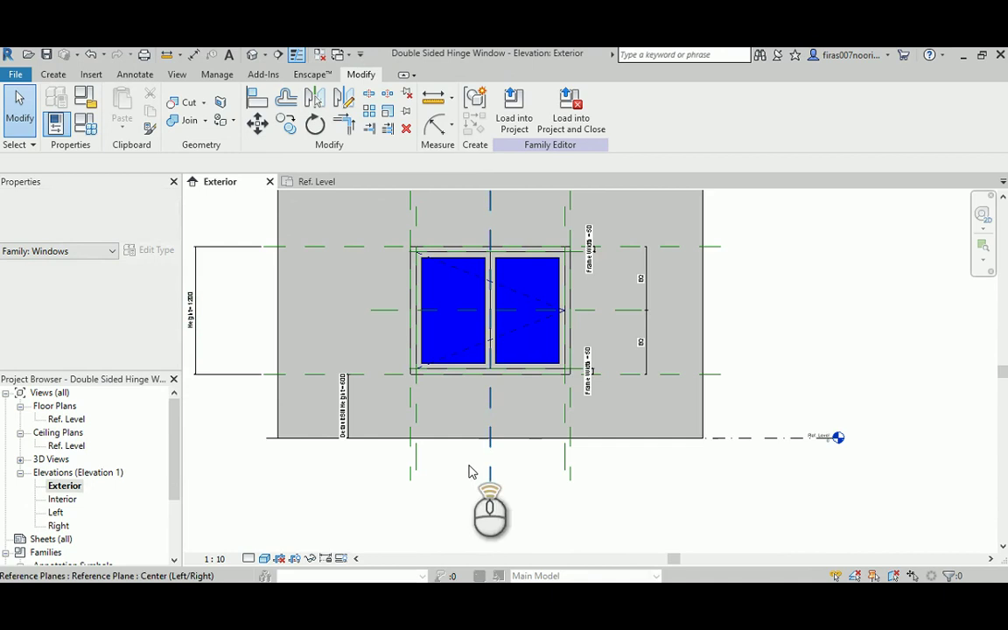
{"action": "scroll", "coordinate": [470, 473], "scroll_direction": "up", "scroll_amount": 3}
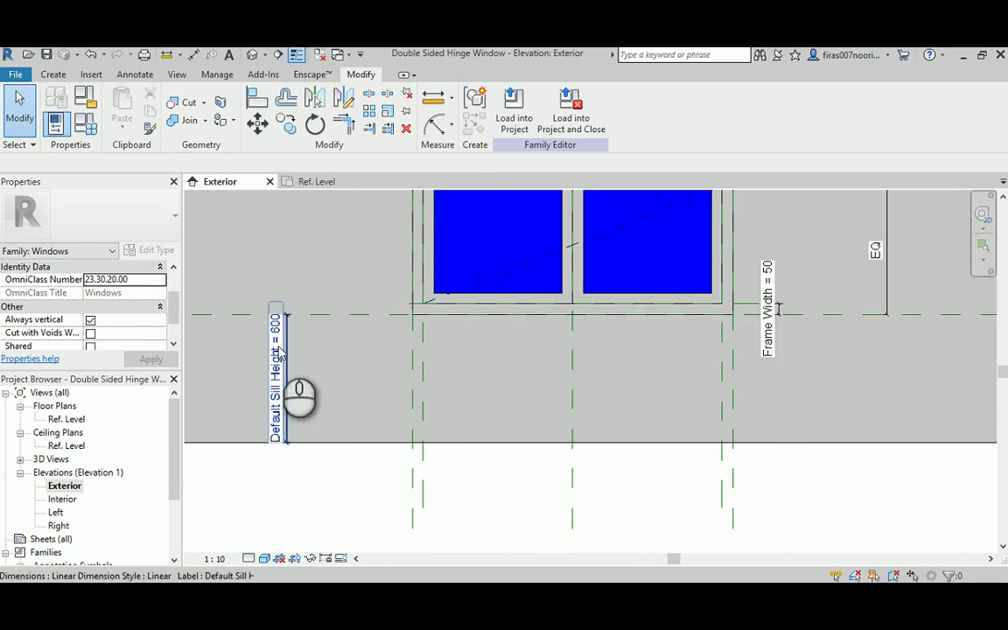
{"action": "middle_click_drag", "start_coordinate": [360, 308], "coordinate": [439, 462]}
{"action": "scroll", "coordinate": [401, 461], "scroll_direction": "down", "scroll_amount": 2}
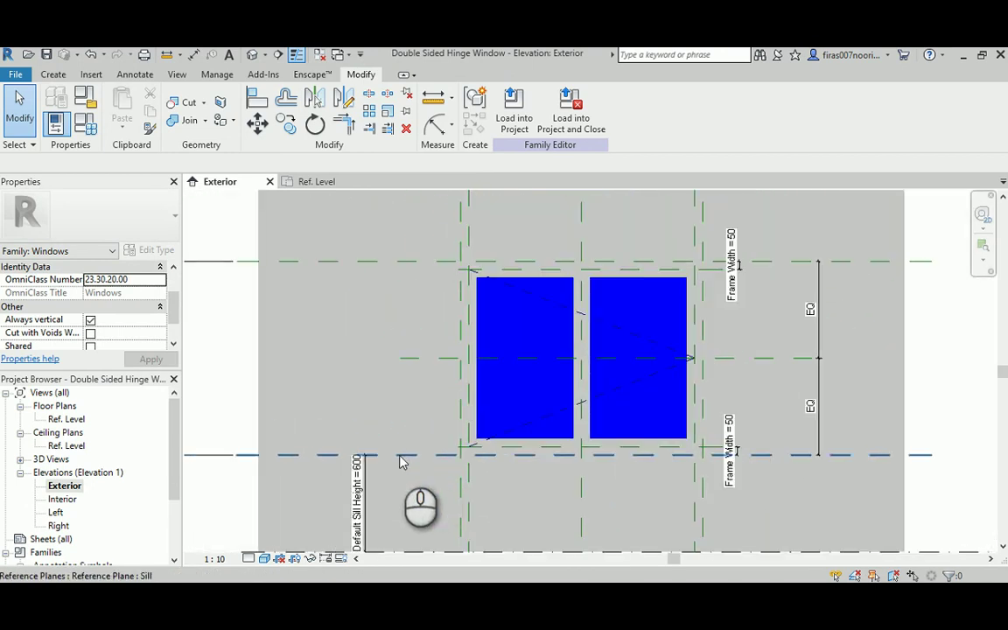
{"action": "left_click", "coordinate": [358, 488]}
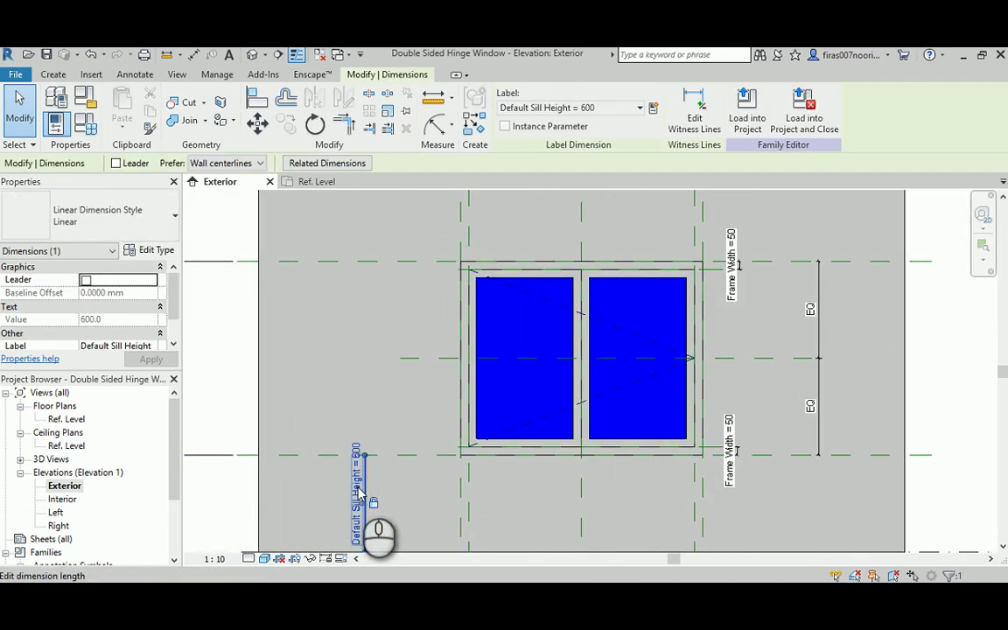
Step: Change Default Sill Height under Other to 800 in Family Types and apply it
{"action": "scroll", "coordinate": [462, 401], "scroll_direction": "down", "scroll_amount": 2}
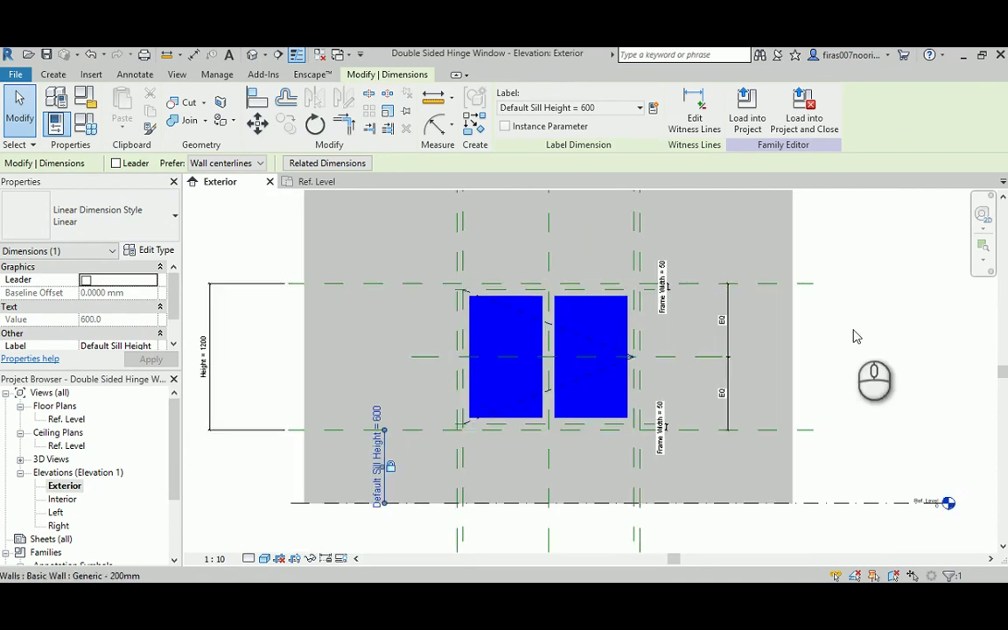
{"action": "left_click", "coordinate": [85, 123]}
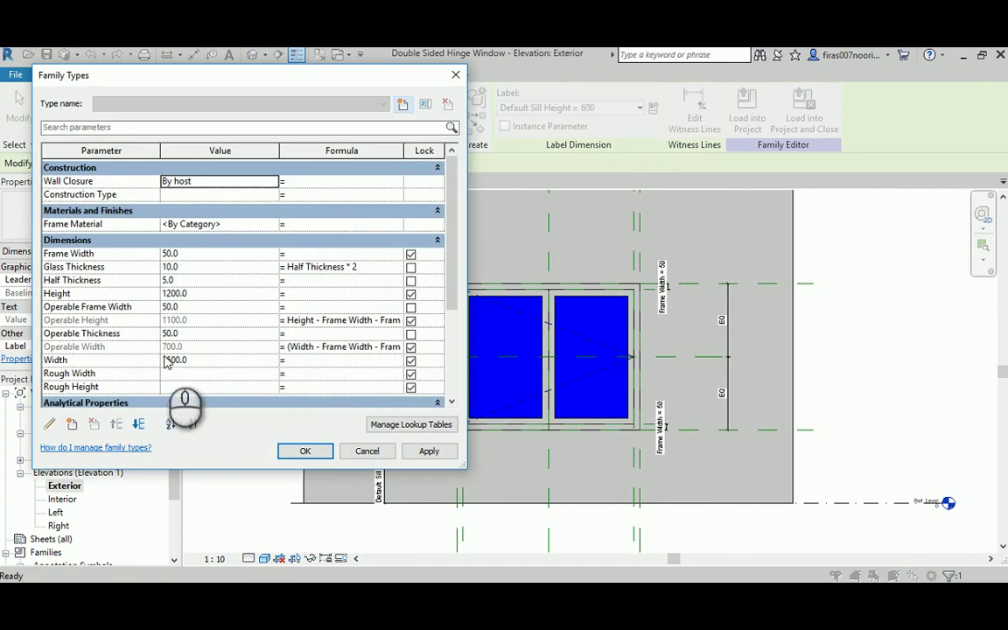
{"action": "scroll", "coordinate": [171, 367], "scroll_direction": "down", "scroll_amount": 4}
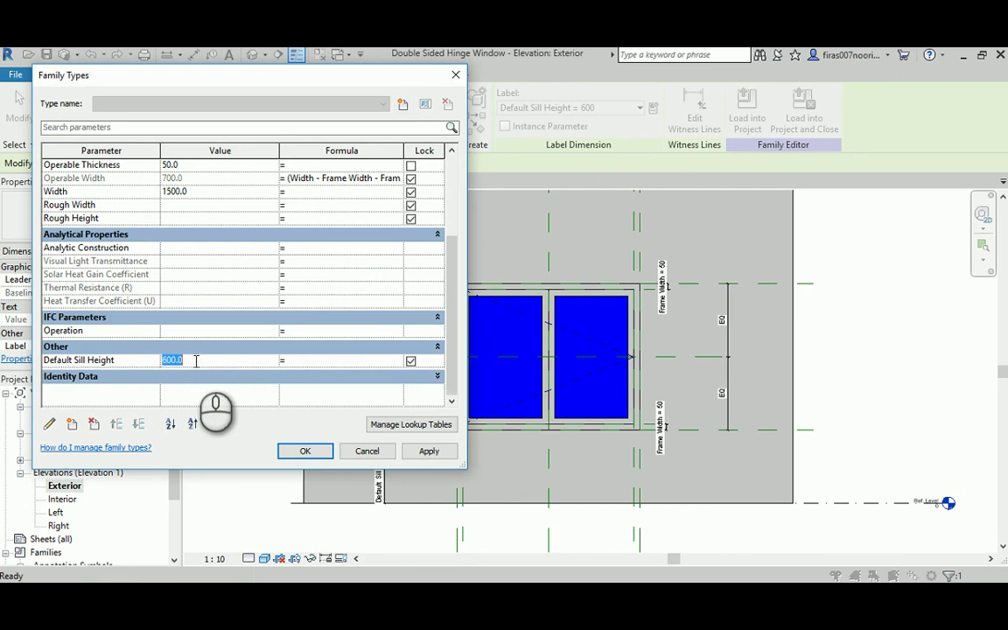
{"action": "left_click", "coordinate": [196, 361]}
{"action": "type", "text": "800"}
{"action": "left_click", "coordinate": [428, 450]}
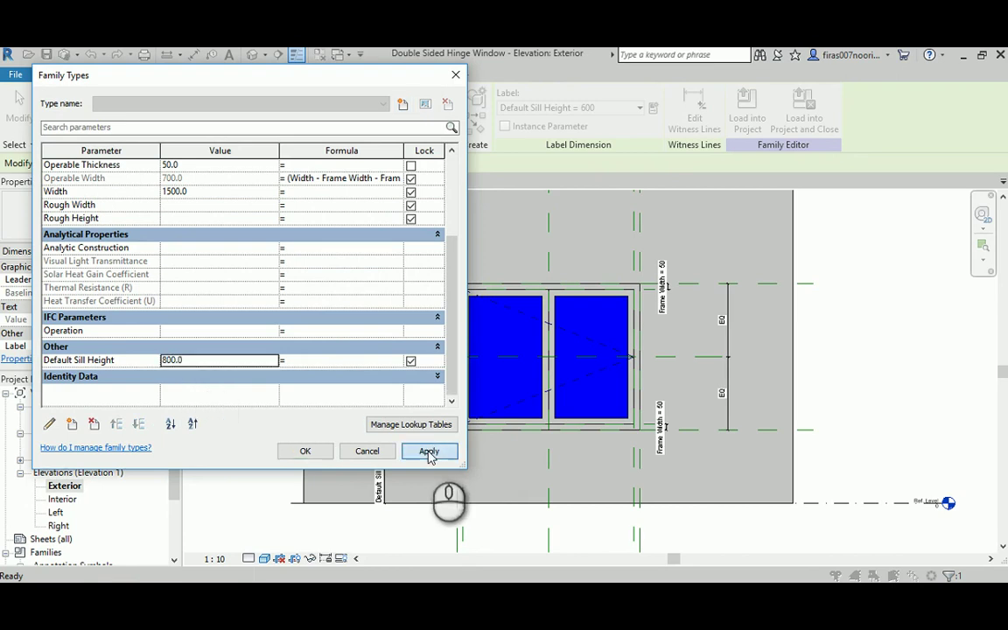
Step: Confirm the 800 sill height and switch the elevation to Hidden Line display
{"action": "left_click", "coordinate": [306, 451]}
{"action": "scroll", "coordinate": [473, 350], "scroll_direction": "up", "scroll_amount": 4}
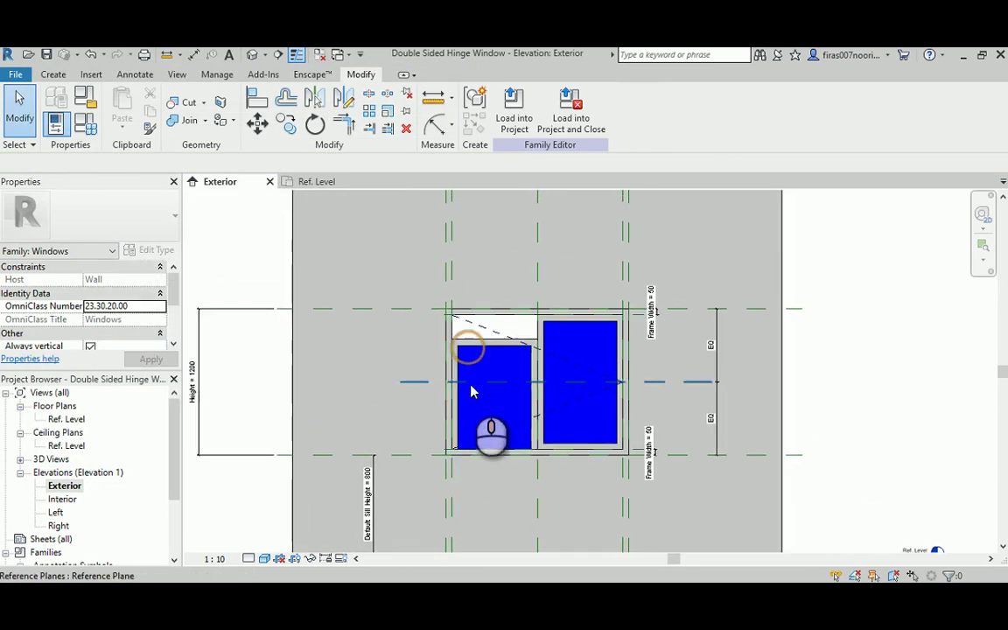
{"action": "left_click", "coordinate": [462, 334]}
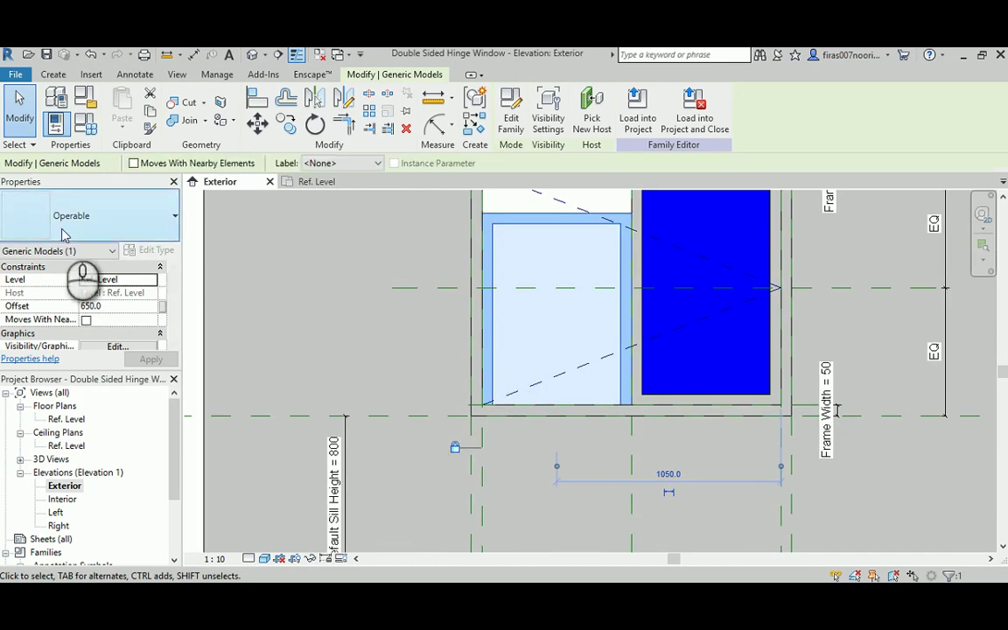
{"action": "scroll", "coordinate": [330, 387], "scroll_direction": "down", "scroll_amount": 2}
{"action": "scroll", "coordinate": [243, 547], "scroll_direction": "down", "scroll_amount": 2}
{"action": "left_click", "coordinate": [263, 558]}
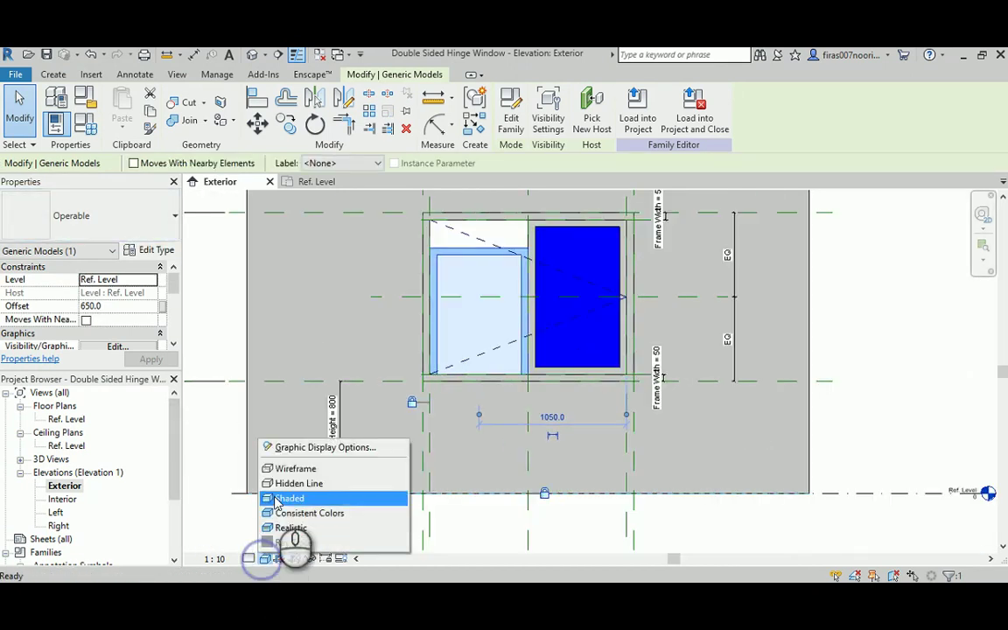
{"action": "left_click", "coordinate": [289, 475]}
{"action": "middle_click_drag", "start_coordinate": [353, 340], "coordinate": [366, 415]}
{"action": "scroll", "coordinate": [450, 457], "scroll_direction": "up", "scroll_amount": 2}
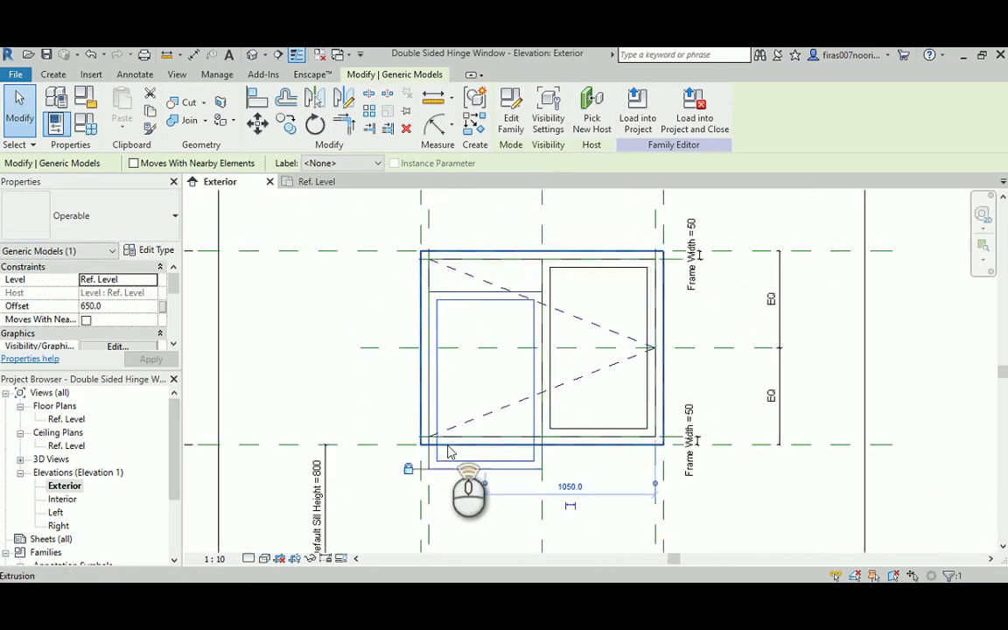
{"action": "scroll", "coordinate": [455, 457], "scroll_direction": "up", "scroll_amount": 1}
Step: Align and lock the sash's bottom edge to the window's bottom reference plane
{"action": "left_click", "coordinate": [257, 99]}
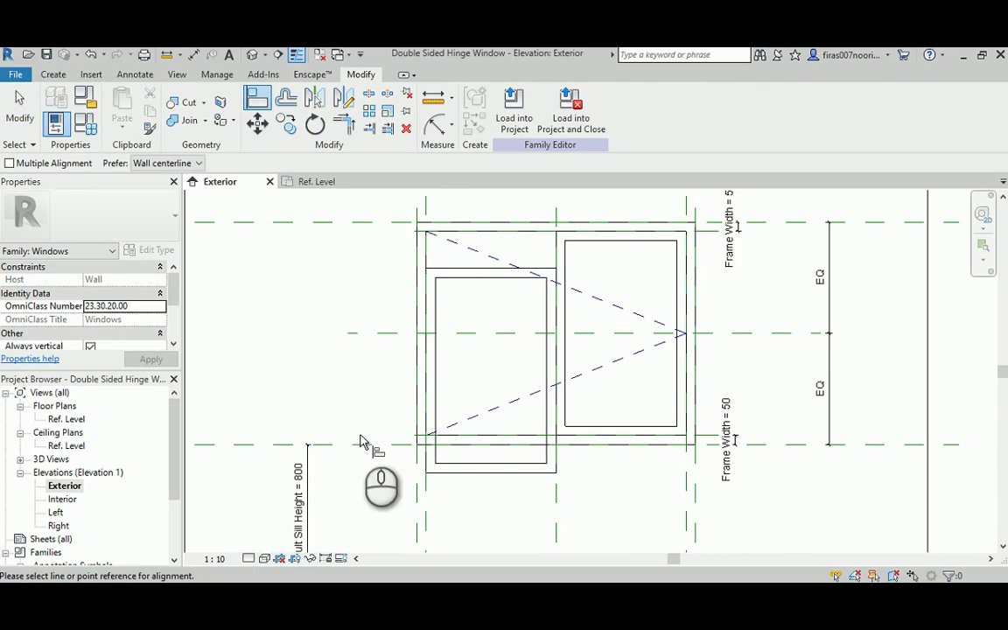
{"action": "left_click", "coordinate": [355, 443]}
{"action": "left_click", "coordinate": [501, 477]}
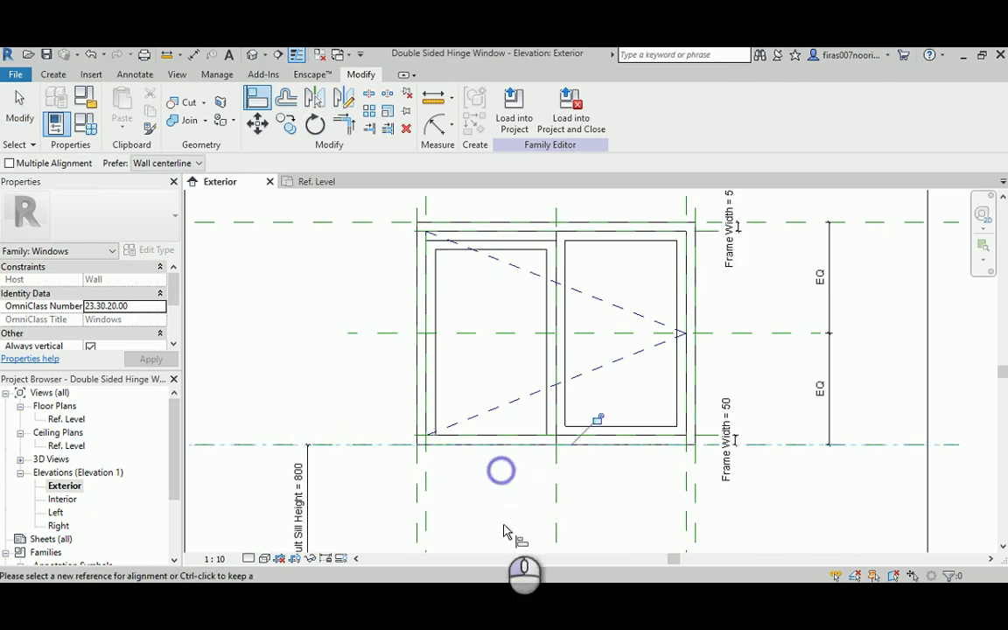
{"action": "left_click", "coordinate": [590, 419]}
{"action": "scroll", "coordinate": [536, 404], "scroll_direction": "down", "scroll_amount": 3}
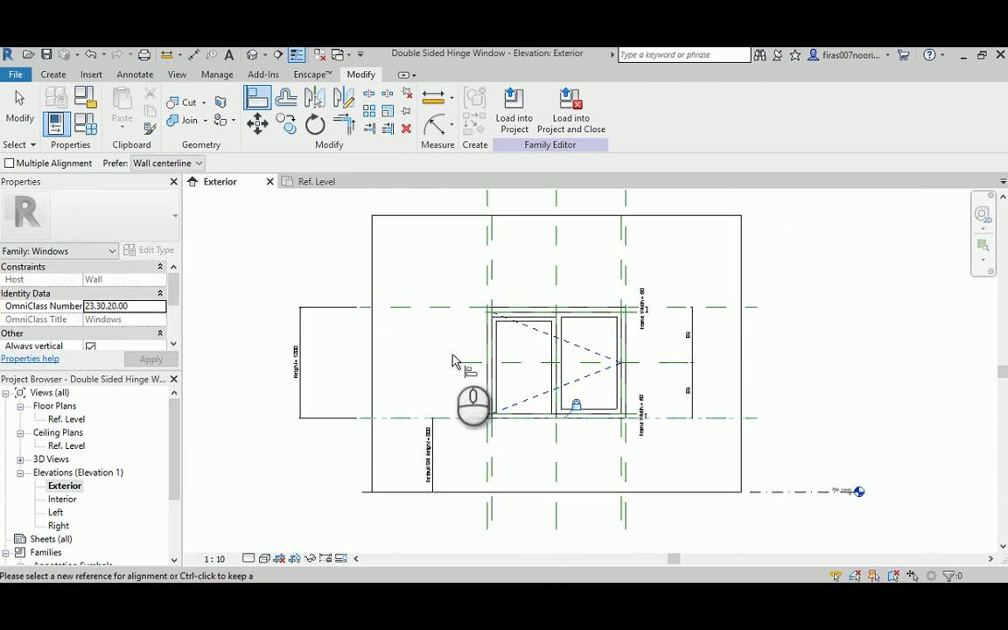
{"action": "scroll", "coordinate": [516, 315], "scroll_direction": "up", "scroll_amount": 4}
{"action": "scroll", "coordinate": [548, 283], "scroll_direction": "up", "scroll_amount": 3}
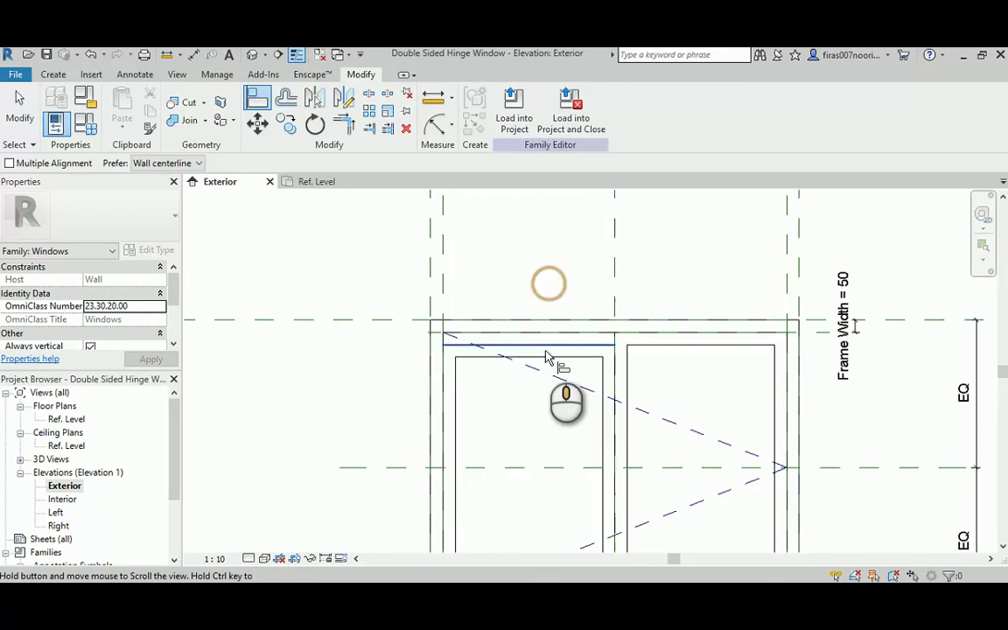
{"action": "right_click", "coordinate": [556, 340]}
{"action": "left_click", "coordinate": [563, 346]}
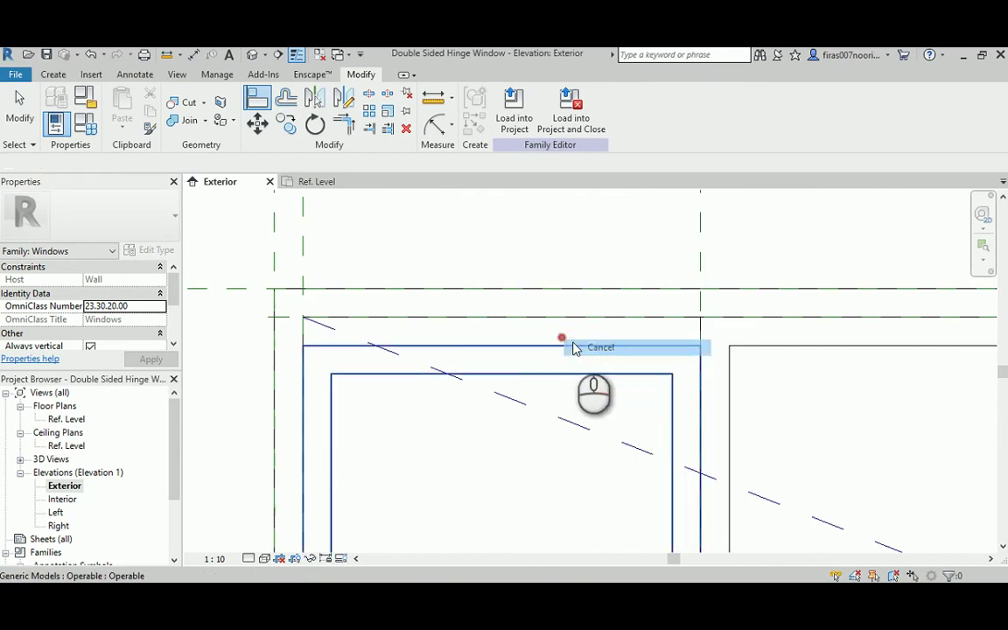
{"action": "scroll", "coordinate": [564, 343], "scroll_direction": "down", "scroll_amount": 2}
Step: Select the sash and undo the last alignment change
{"action": "left_click", "coordinate": [567, 348]}
{"action": "scroll", "coordinate": [499, 306], "scroll_direction": "up", "scroll_amount": 3}
{"action": "scroll", "coordinate": [486, 280], "scroll_direction": "down", "scroll_amount": 2}
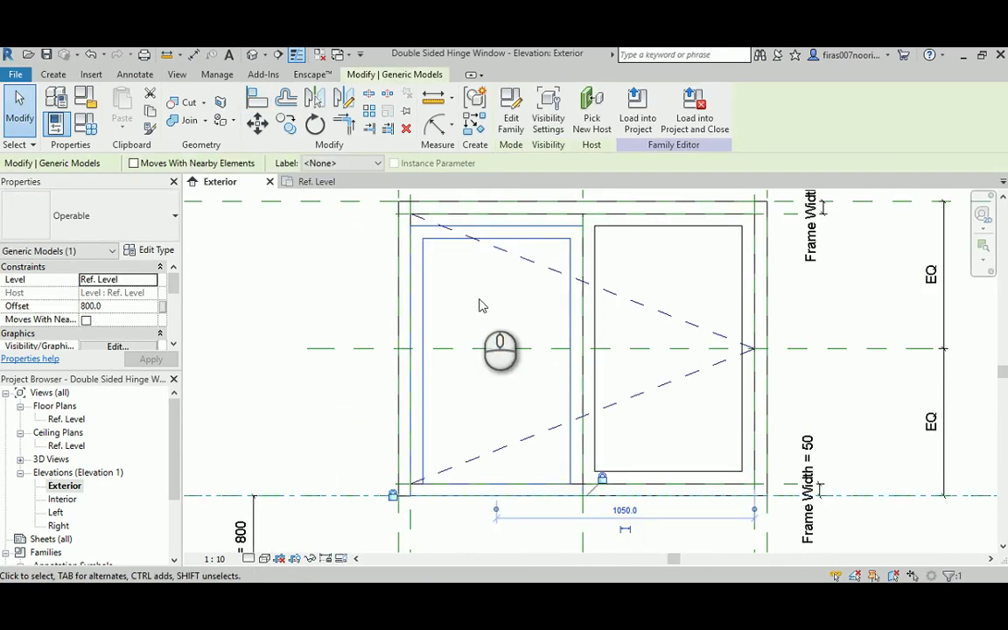
{"action": "middle_click_drag", "start_coordinate": [409, 421], "coordinate": [426, 385]}
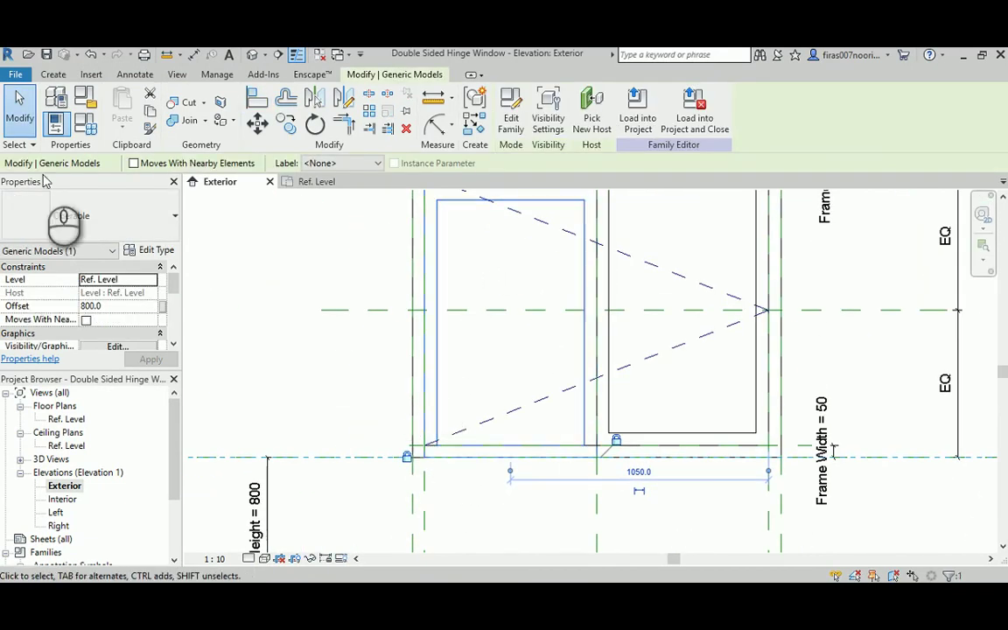
{"action": "left_click", "coordinate": [92, 56]}
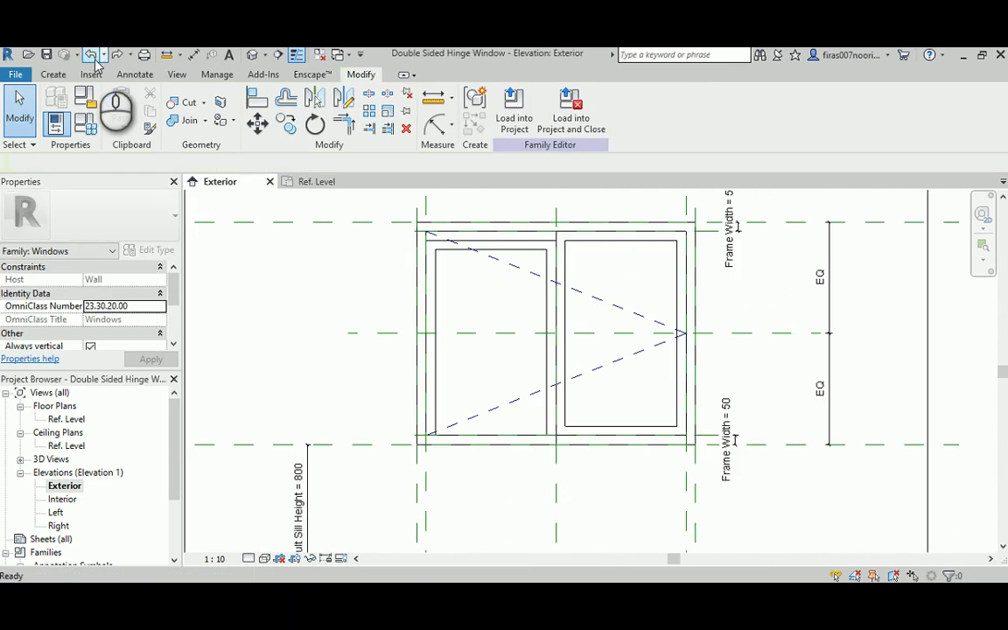
{"action": "left_click", "coordinate": [93, 58]}
{"action": "scroll", "coordinate": [450, 492], "scroll_direction": "up", "scroll_amount": 3}
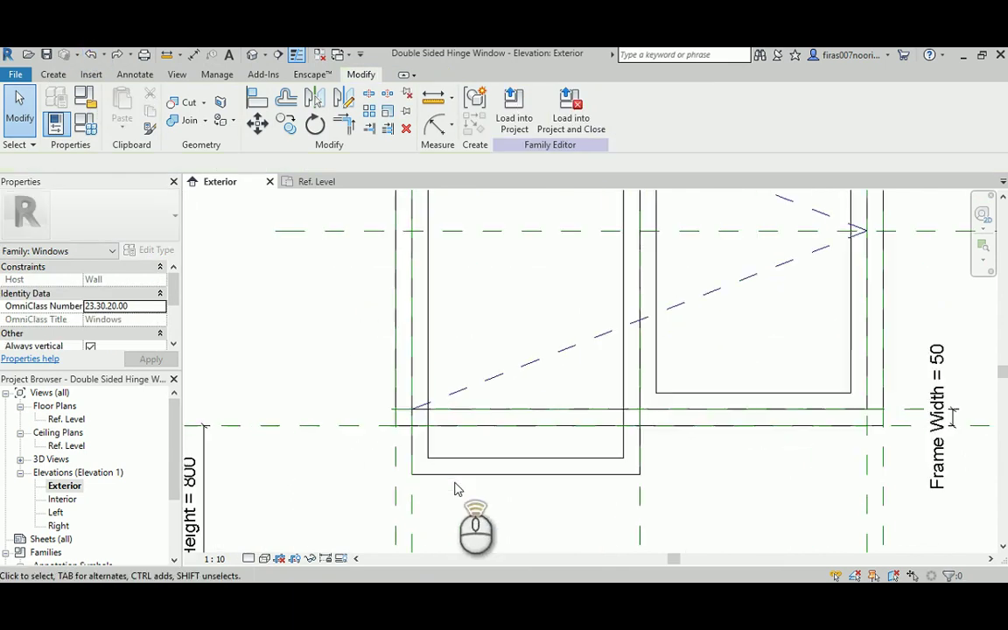
Step: Align the left sash's bottom edge to the sill line
{"action": "left_click", "coordinate": [259, 109]}
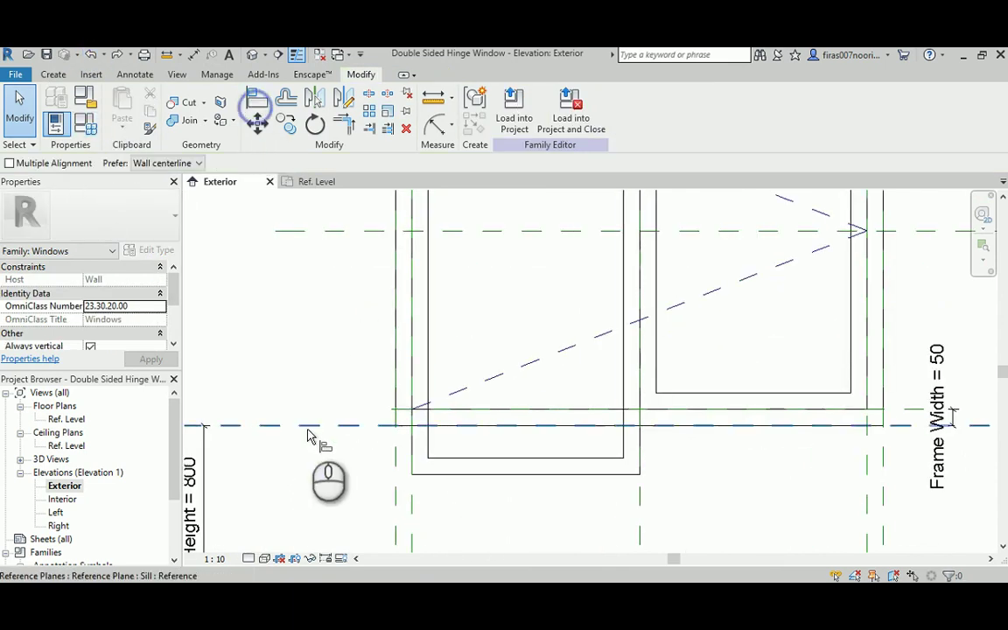
{"action": "left_click", "coordinate": [386, 408]}
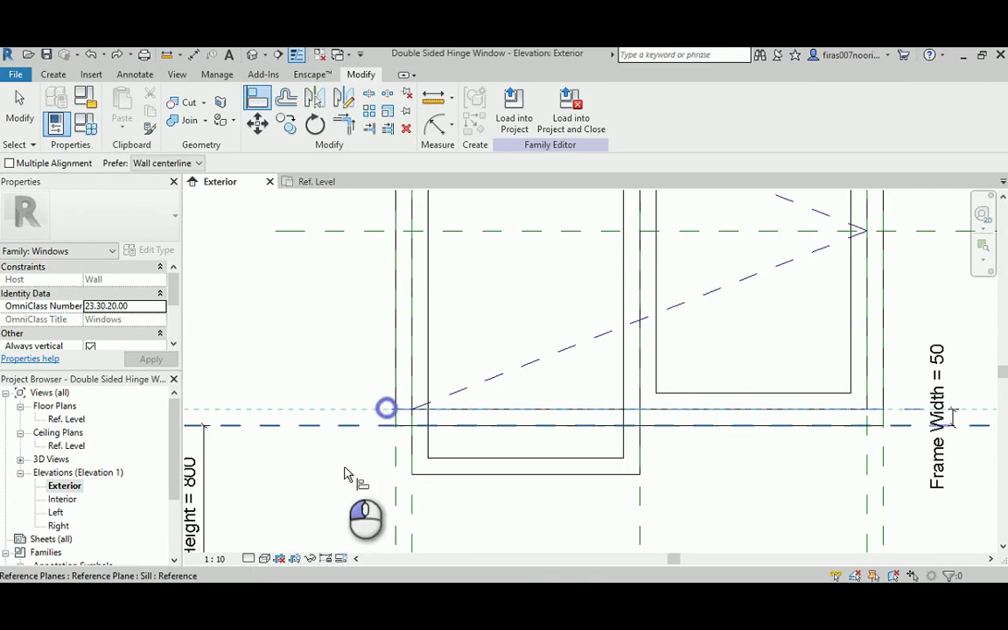
{"action": "left_click", "coordinate": [528, 477]}
{"action": "scroll", "coordinate": [540, 359], "scroll_direction": "down", "scroll_amount": 3}
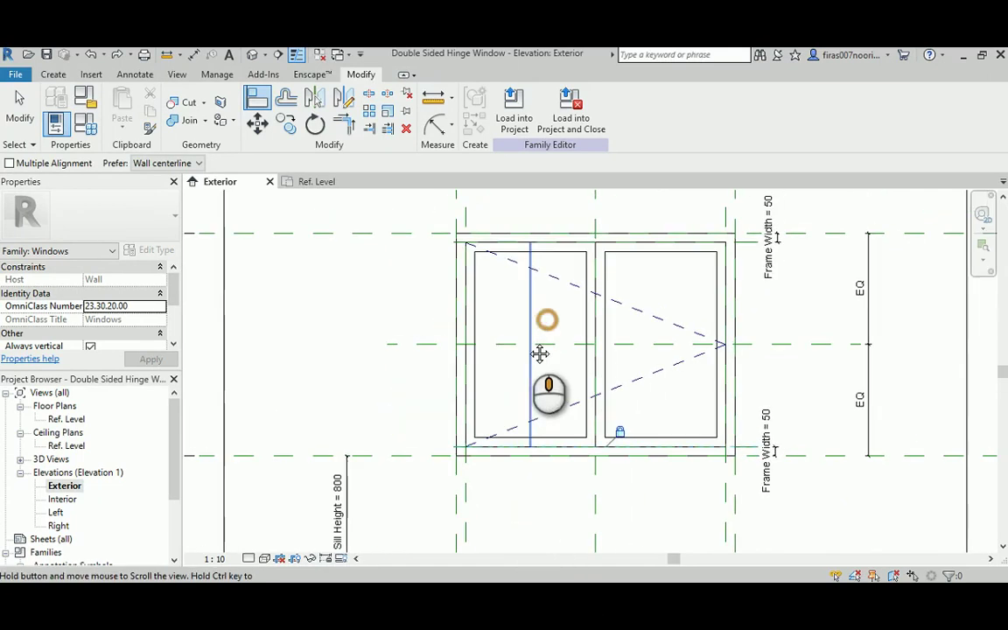
Step: Apply Default Sill Height 600 and Height 1000 in Family Types, then confirm with OK
{"action": "left_click", "coordinate": [84, 125]}
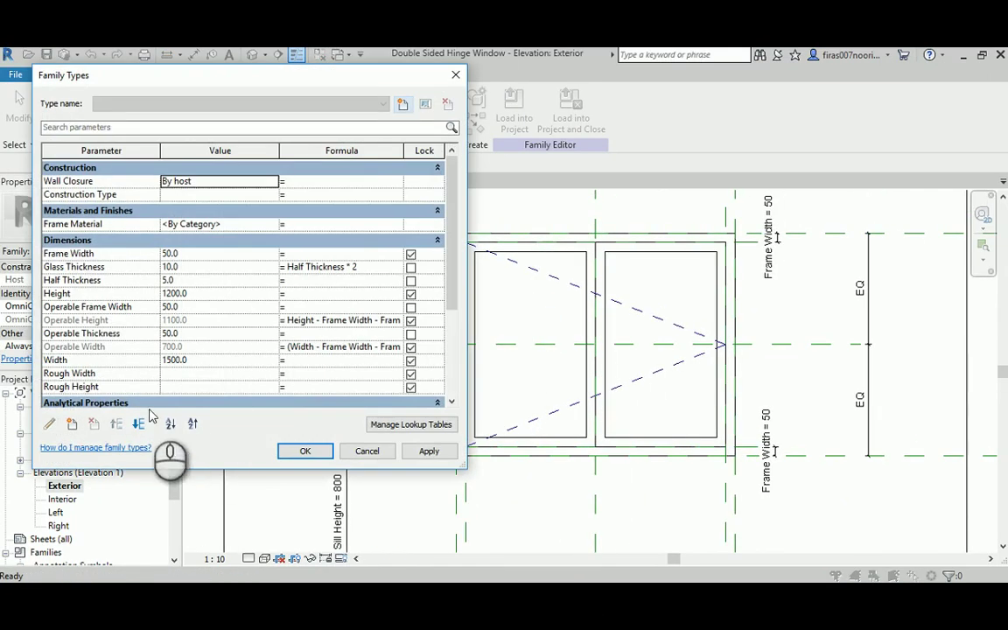
{"action": "scroll", "coordinate": [203, 359], "scroll_direction": "down", "scroll_amount": 5}
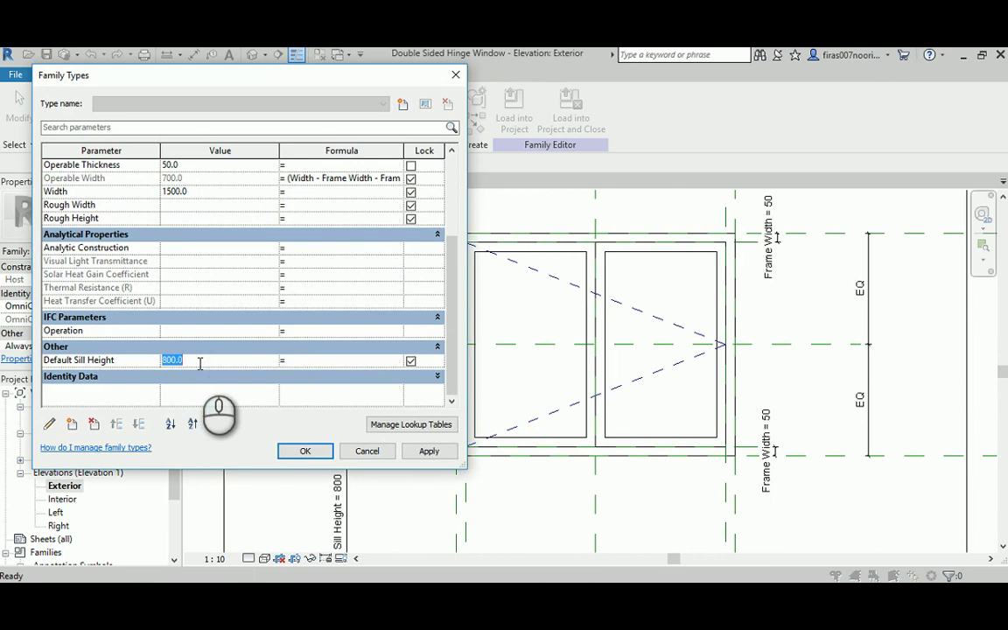
{"action": "left_click", "coordinate": [429, 452]}
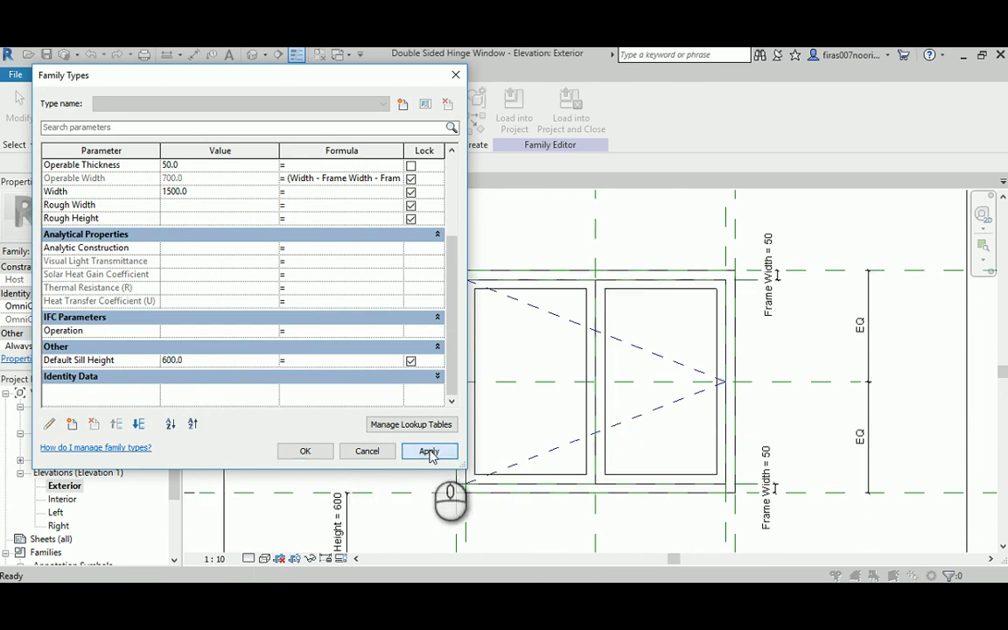
{"action": "scroll", "coordinate": [201, 271], "scroll_direction": "up", "scroll_amount": 3}
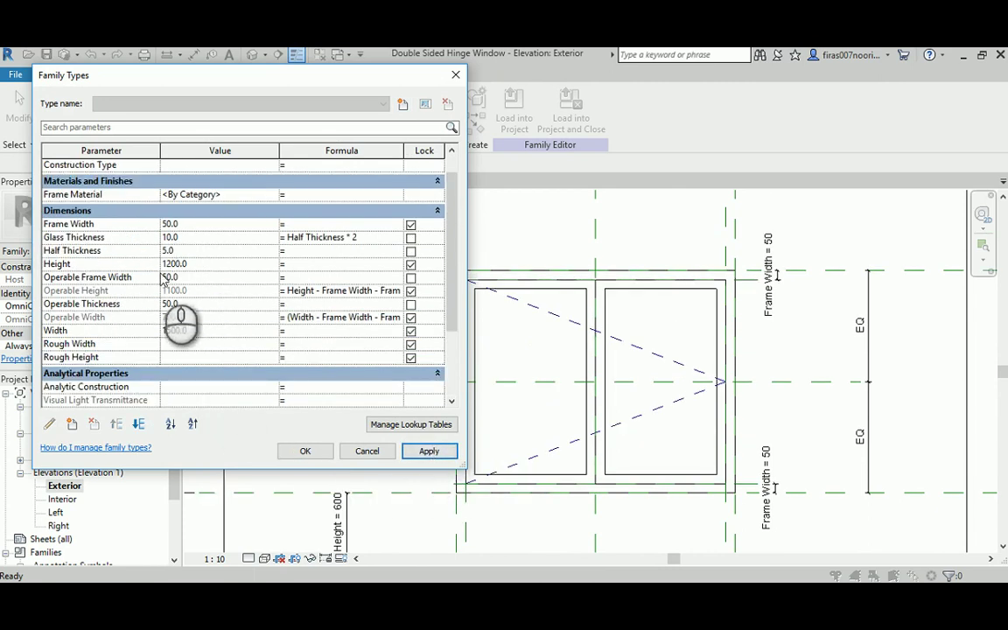
{"action": "left_click", "coordinate": [204, 264]}
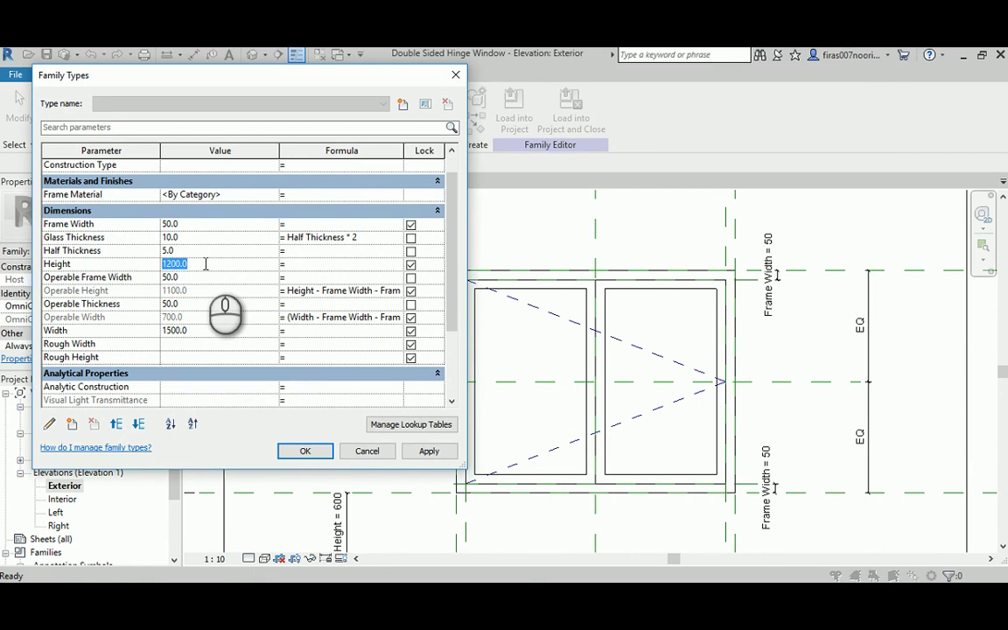
{"action": "type", "text": "1000"}
{"action": "left_click", "coordinate": [429, 450]}
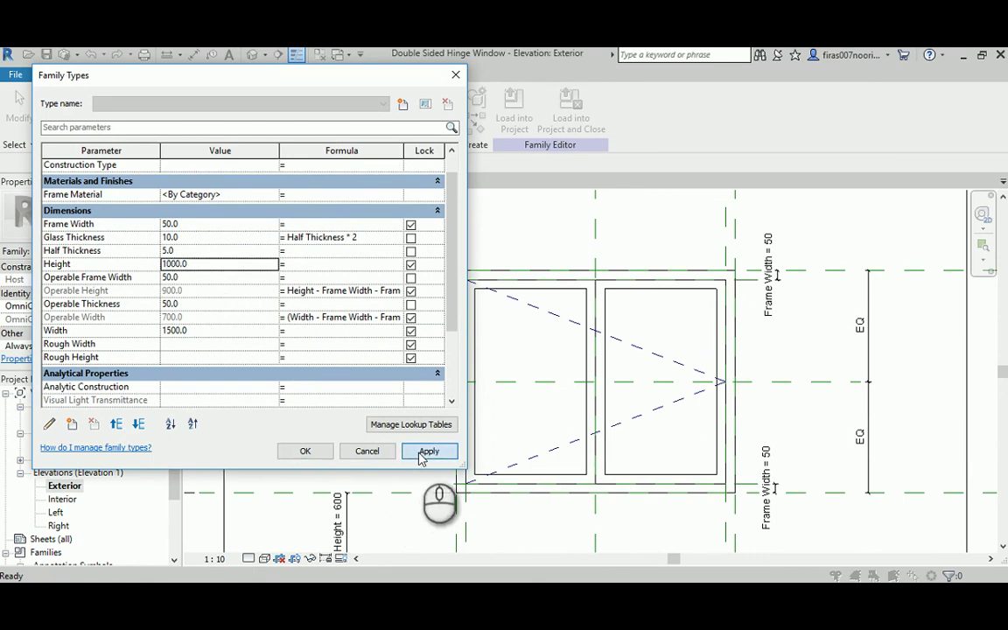
{"action": "left_click", "coordinate": [307, 452]}
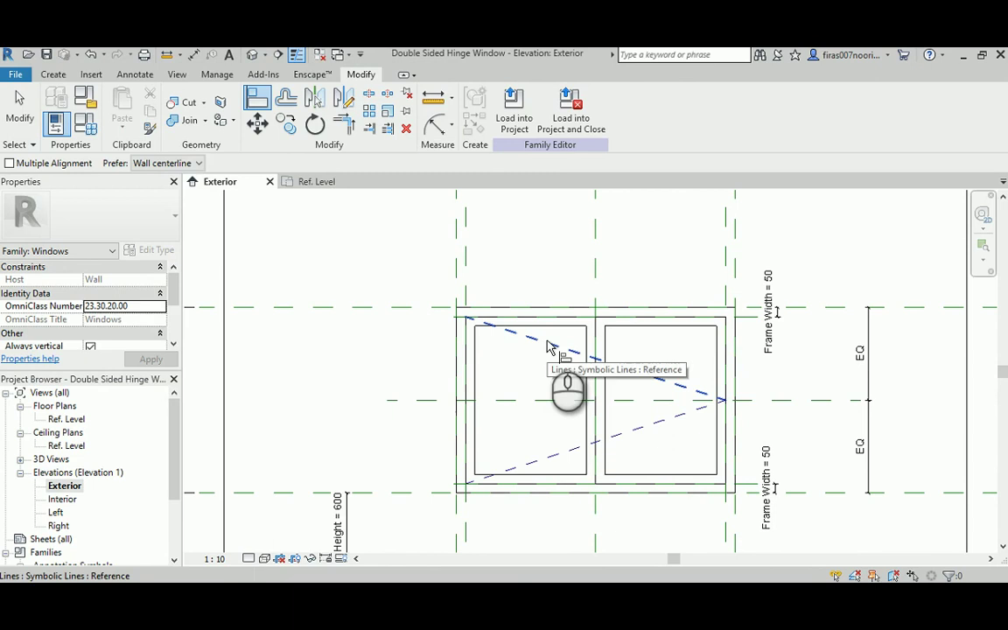
Step: Drag the ends of both dashed opening lines to the opening's midpoint
{"action": "left_click", "coordinate": [551, 346]}
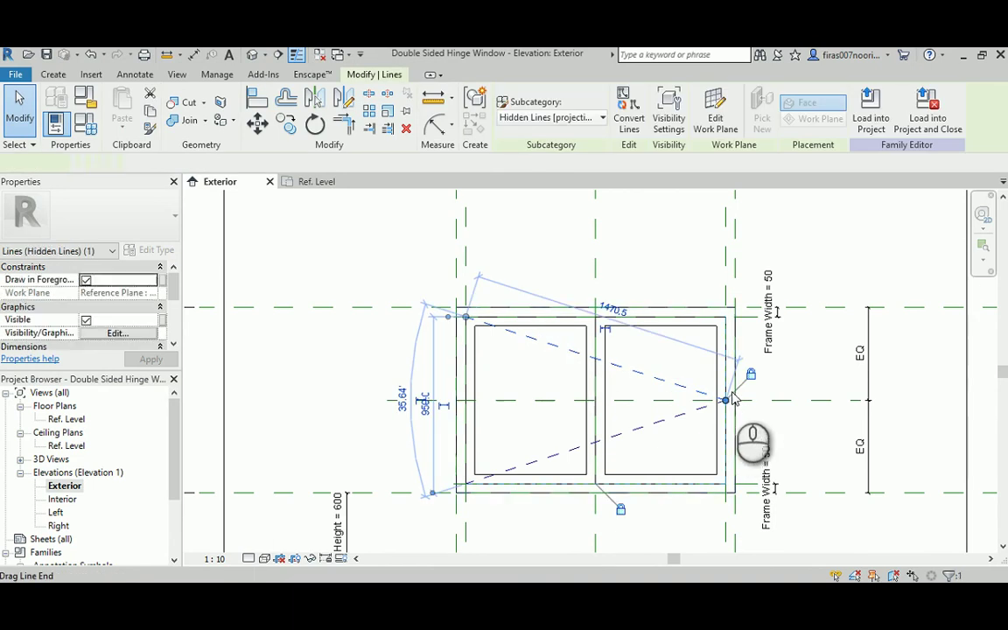
{"action": "left_click_drag", "start_coordinate": [731, 400], "coordinate": [602, 401]}
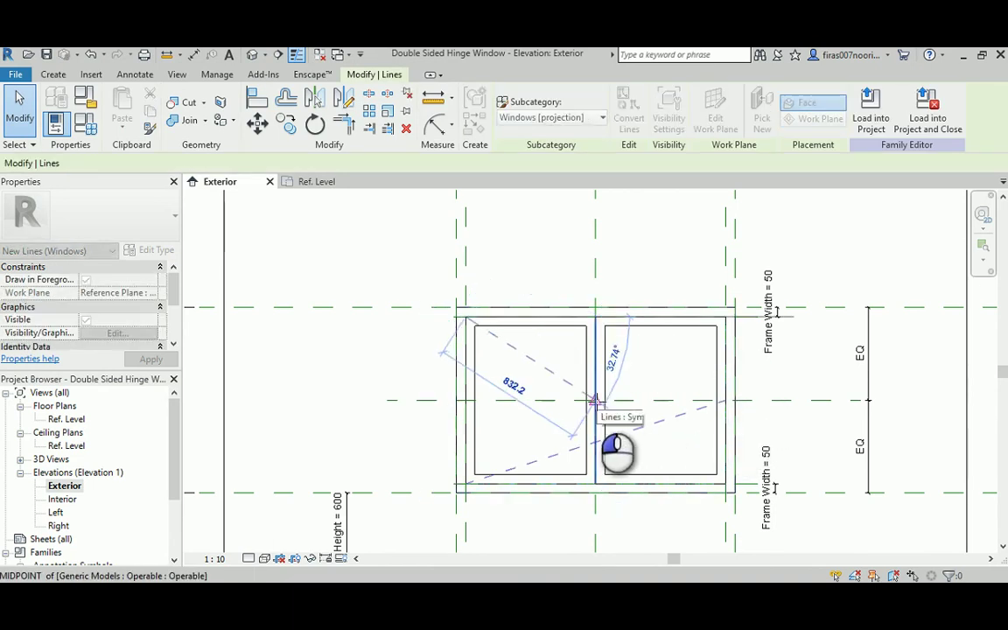
{"action": "left_click", "coordinate": [543, 461]}
{"action": "left_click_drag", "start_coordinate": [727, 401], "coordinate": [595, 400]}
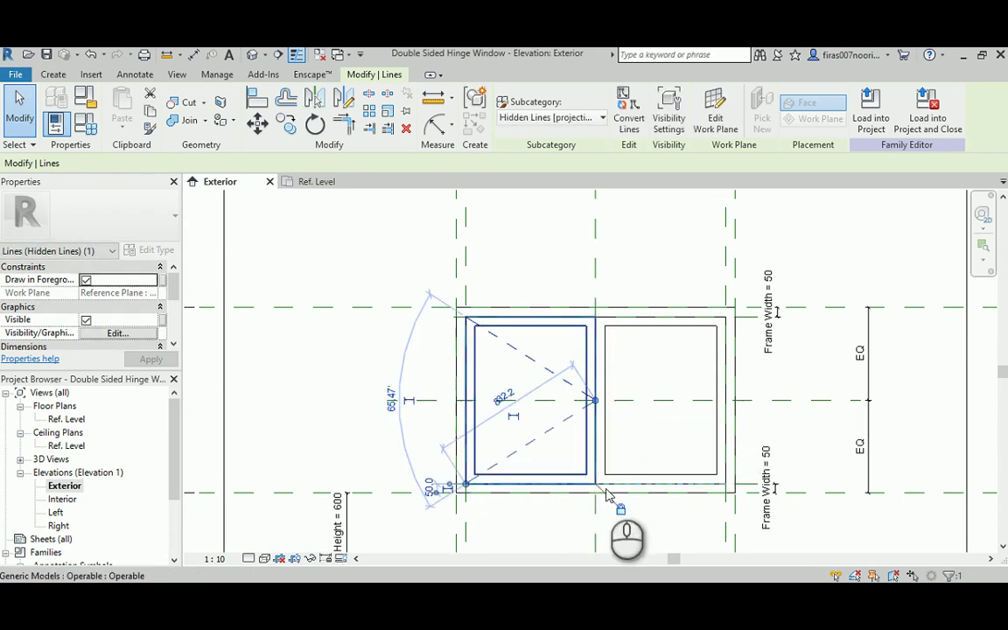
Step: Mirror both dashed lines across the centre reference plane to form the X
{"action": "left_click", "coordinate": [354, 343]}
{"action": "left_click", "coordinate": [499, 340]}
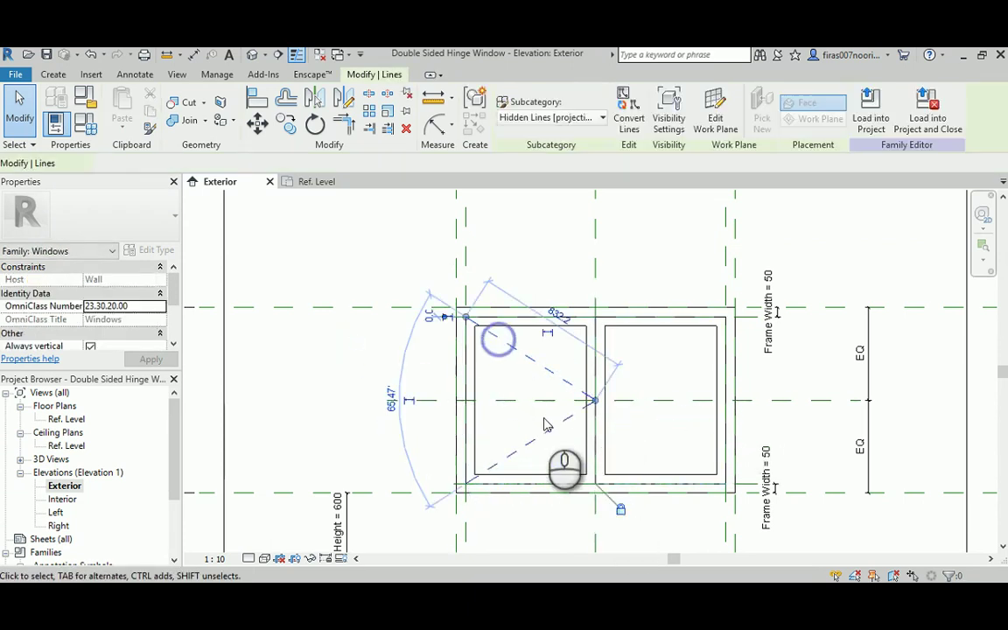
{"action": "left_click", "coordinate": [546, 436]}
{"action": "key", "text": "Tab"}
{"action": "left_click", "coordinate": [546, 436]}
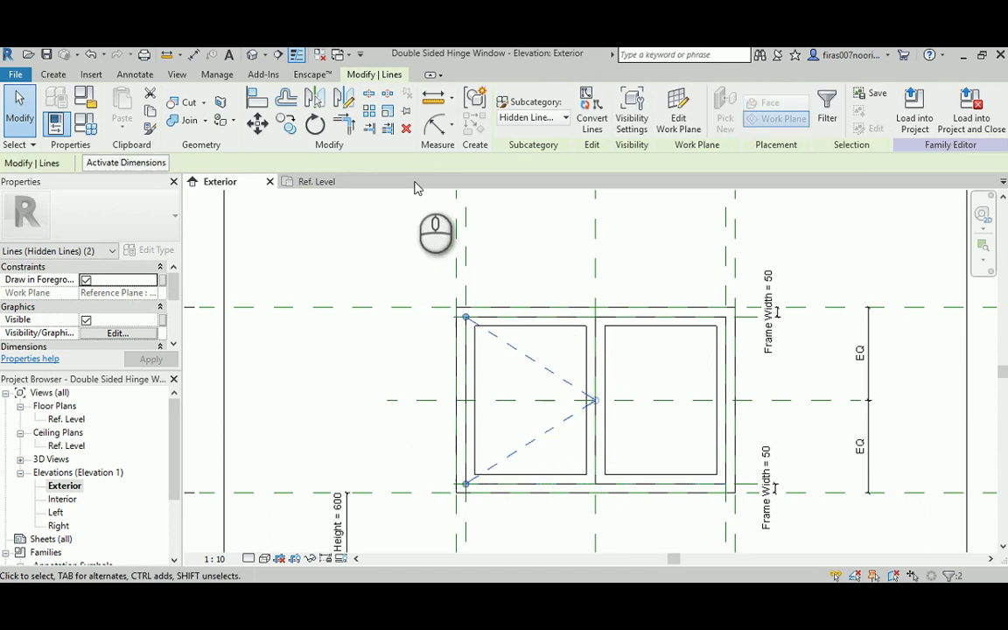
{"action": "left_click", "coordinate": [314, 97]}
{"action": "left_click", "coordinate": [595, 244]}
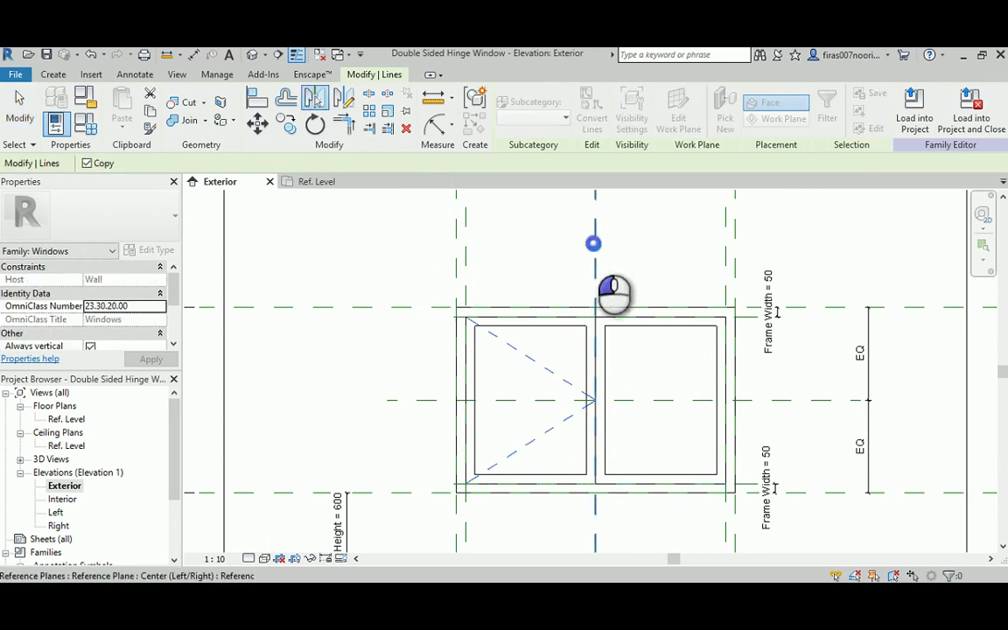
{"action": "right_click", "coordinate": [541, 244]}
{"action": "left_click", "coordinate": [543, 246]}
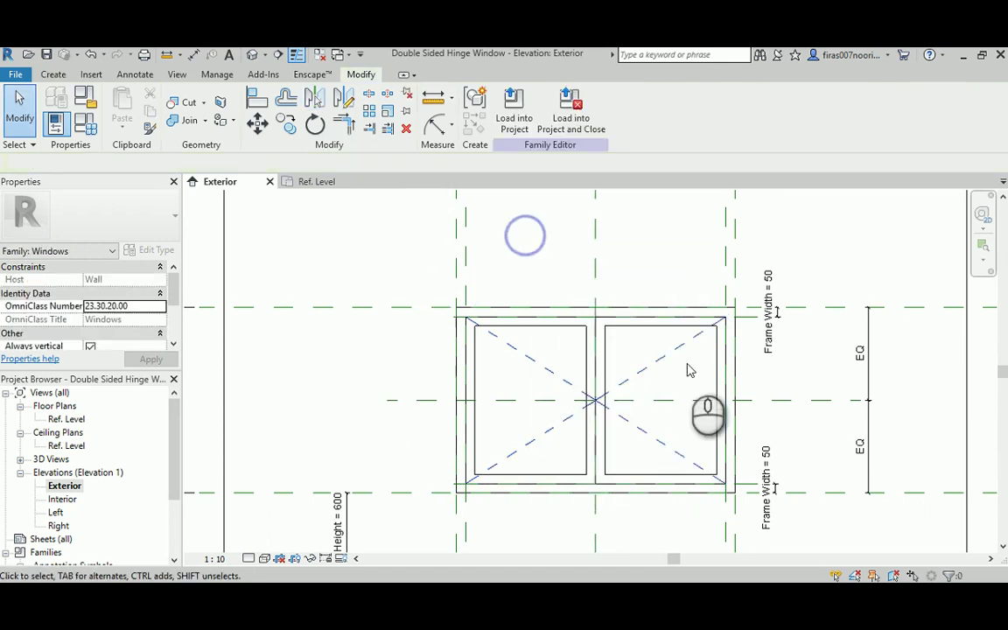
{"action": "left_click", "coordinate": [662, 351]}
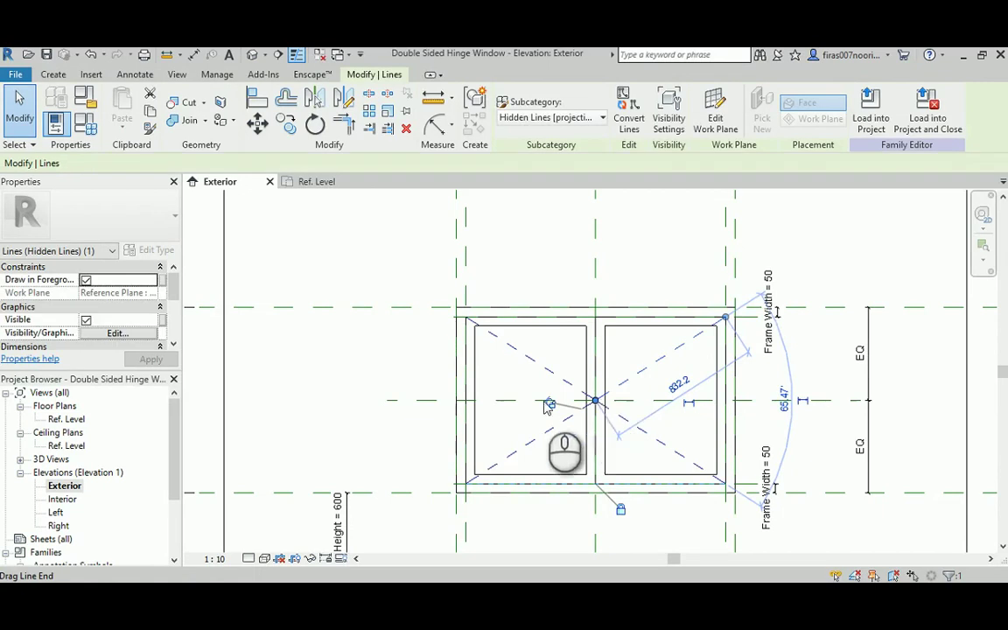
{"action": "left_click", "coordinate": [427, 355]}
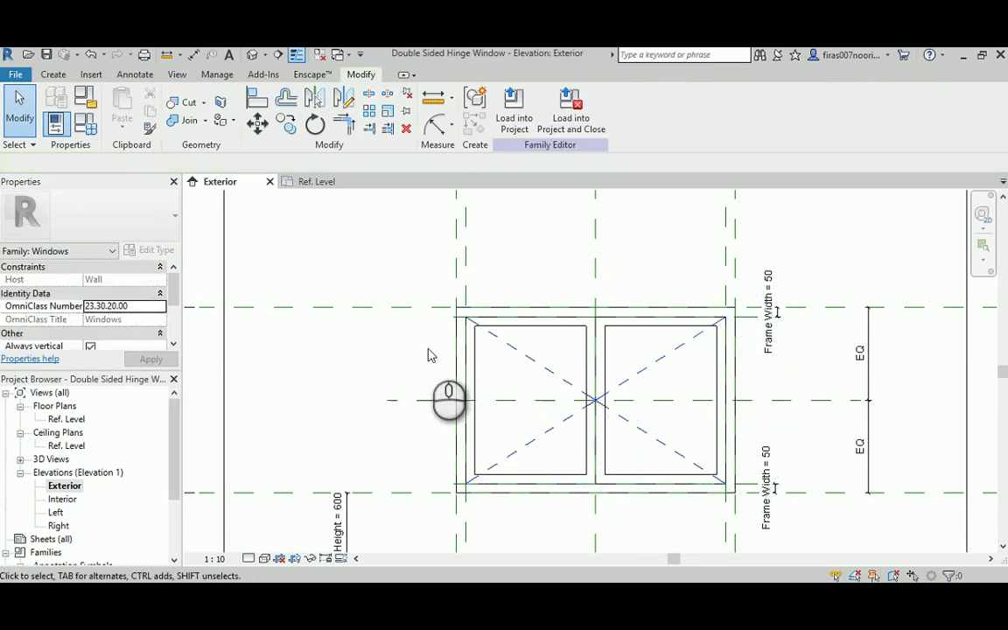
Step: In Family Types, try a window Width of 2000, then 1000
{"action": "left_click", "coordinate": [86, 122]}
{"action": "left_click", "coordinate": [204, 362]}
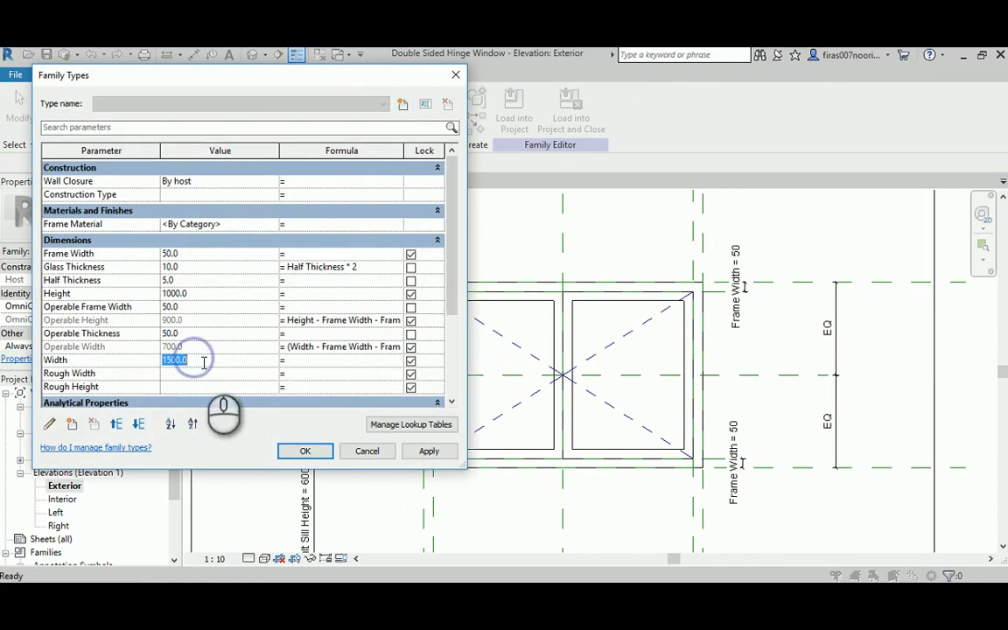
{"action": "left_click", "coordinate": [427, 451]}
{"action": "left_click_drag", "start_coordinate": [232, 75], "coordinate": [201, 67]}
{"action": "left_click", "coordinate": [133, 352]}
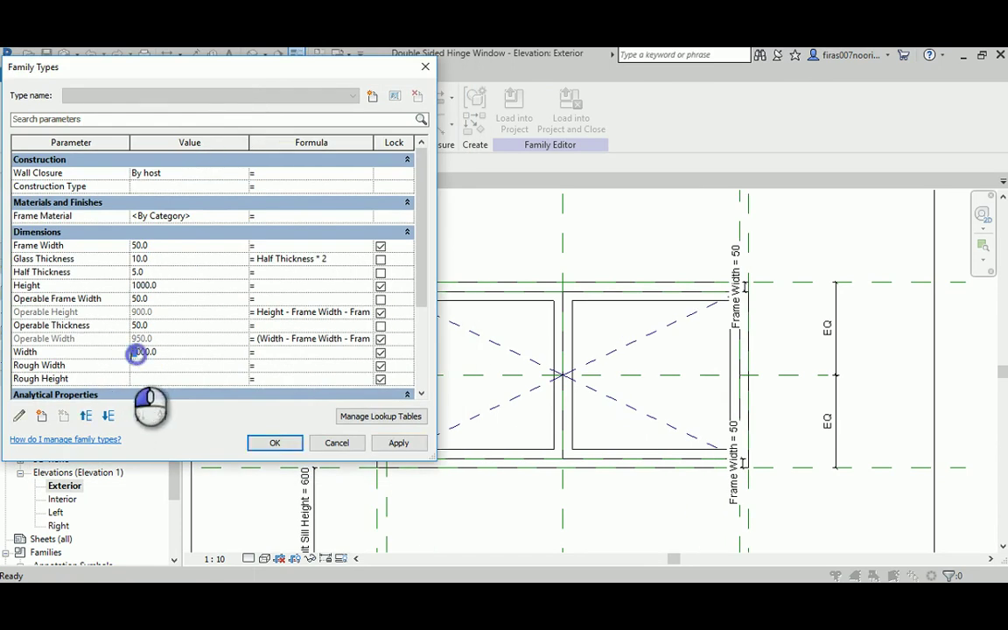
{"action": "type", "text": "1"}
{"action": "left_click", "coordinate": [398, 443]}
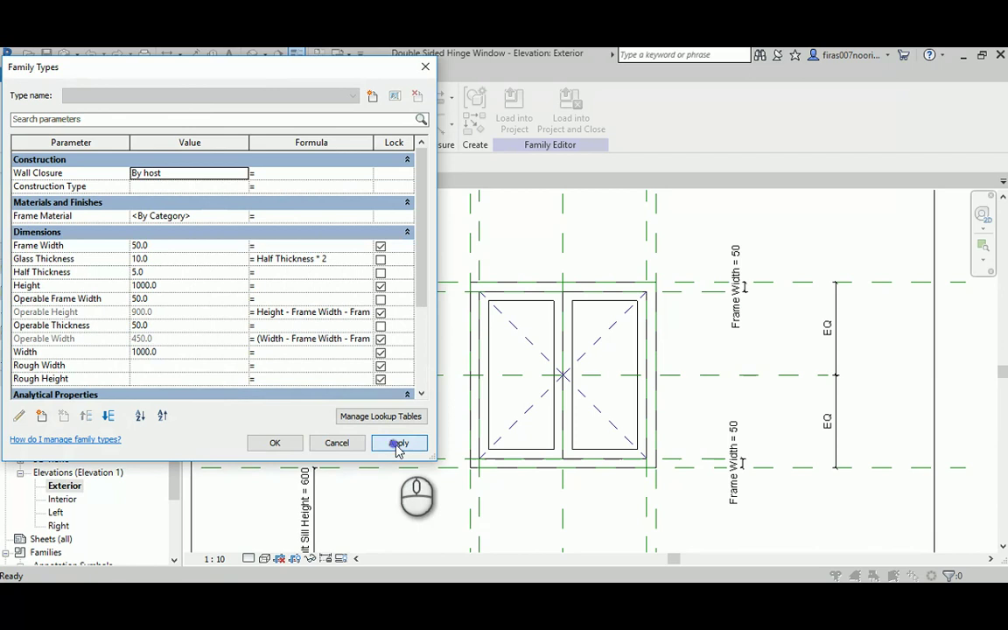
Step: Set the window Height to 1200 and Default Sill Height to 700
{"action": "left_click", "coordinate": [176, 287]}
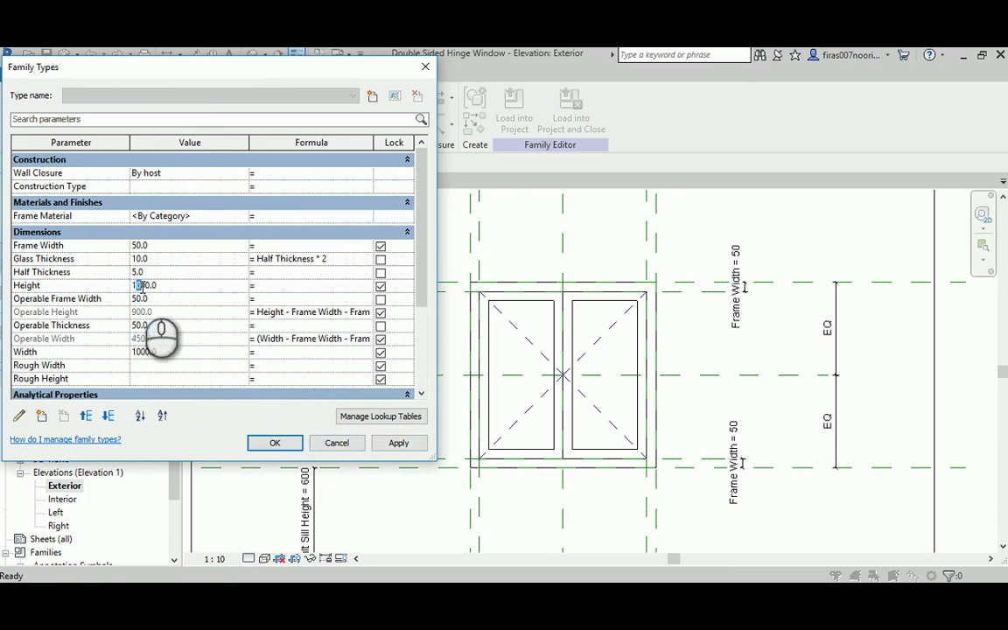
{"action": "type", "text": "2"}
{"action": "left_click", "coordinate": [399, 443]}
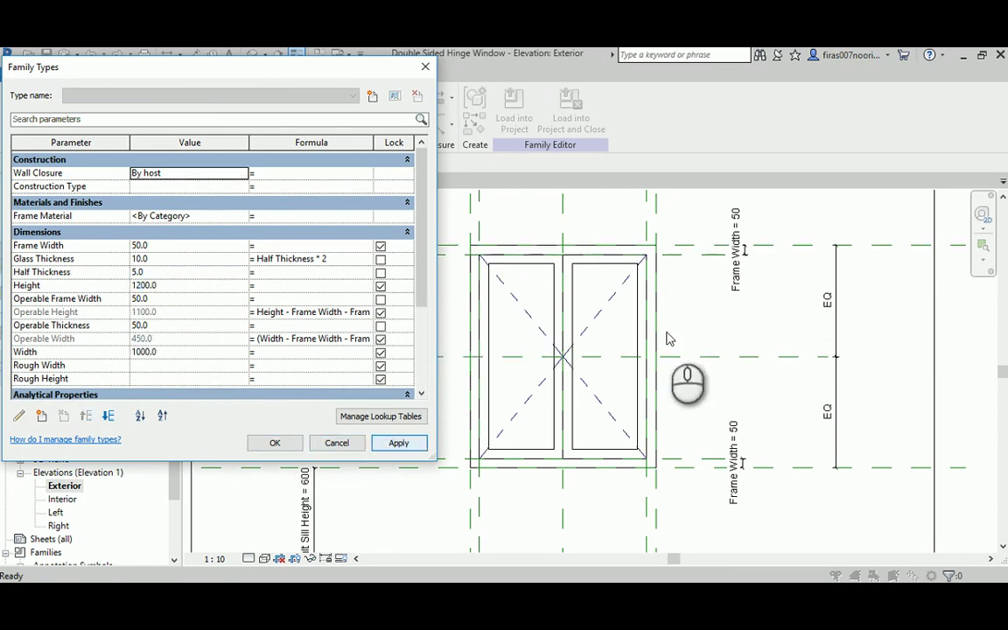
{"action": "scroll", "coordinate": [145, 375], "scroll_direction": "down", "scroll_amount": 4}
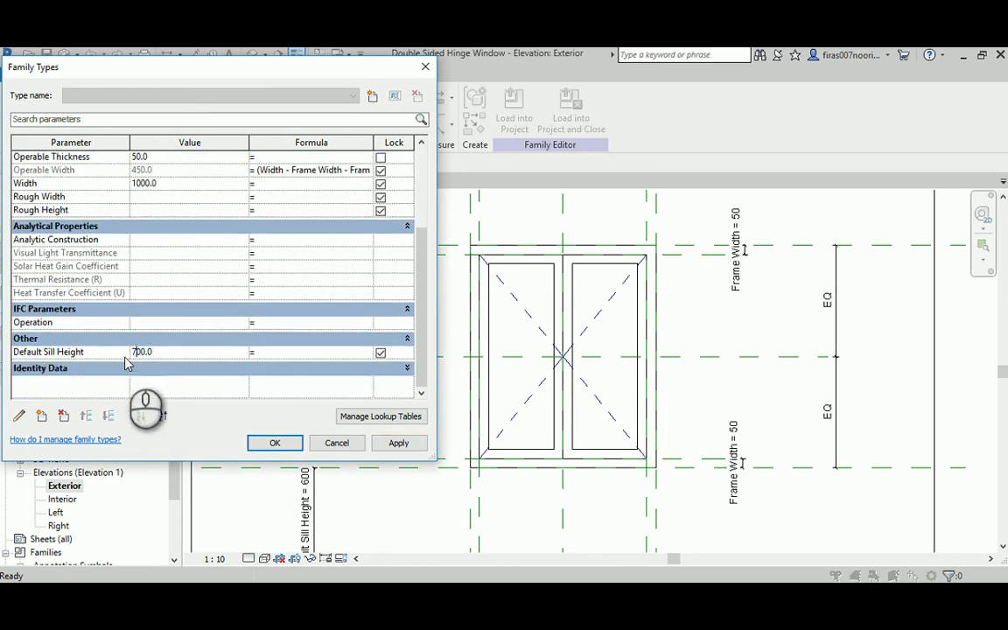
{"action": "left_click", "coordinate": [395, 445]}
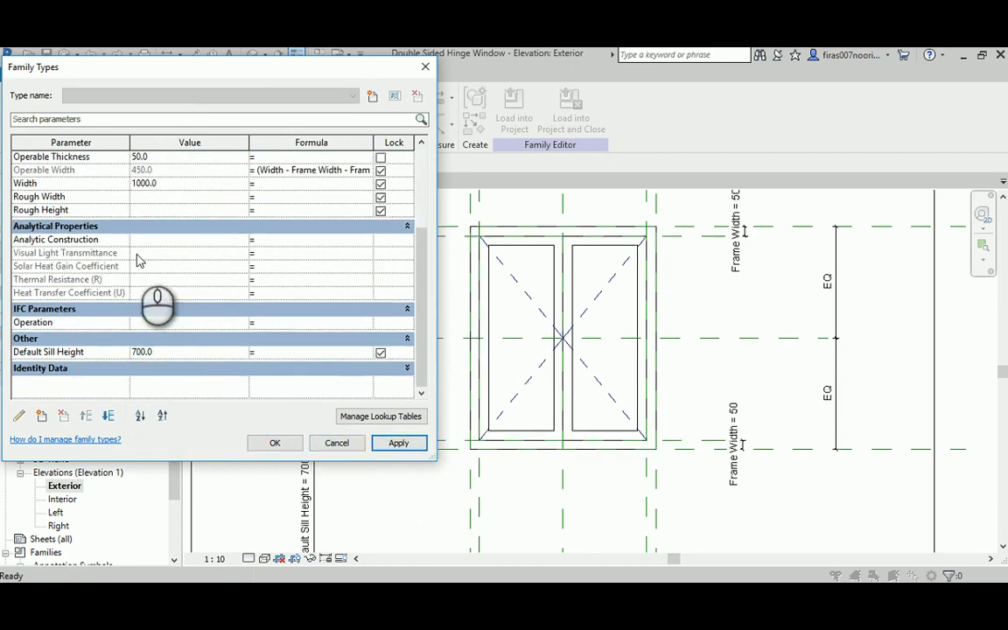
Step: Set Frame Width and Operable Frame Width both to 30
{"action": "scroll", "coordinate": [114, 271], "scroll_direction": "up", "scroll_amount": 4}
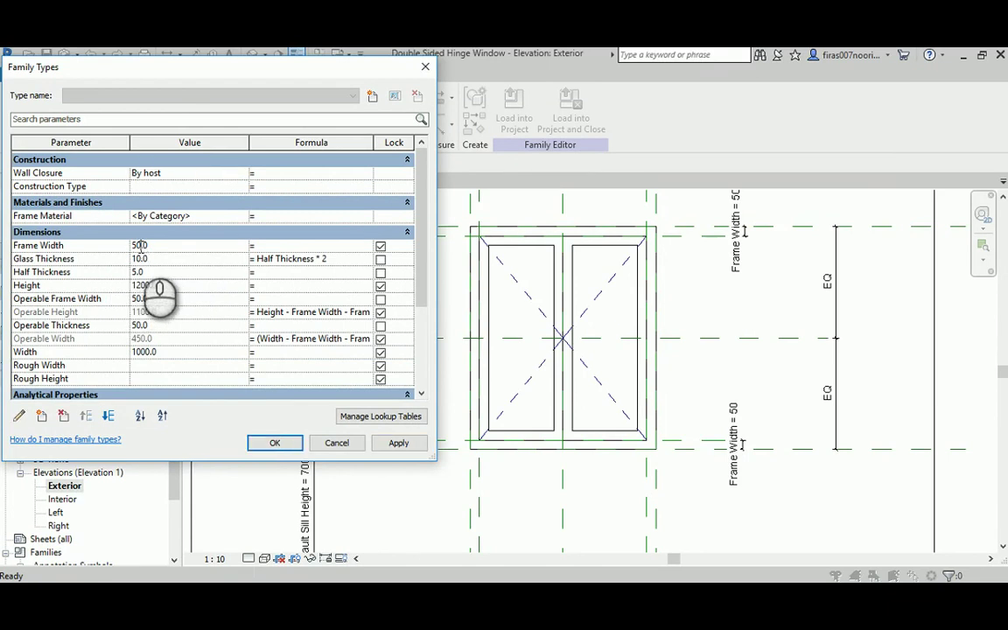
{"action": "left_click", "coordinate": [139, 246]}
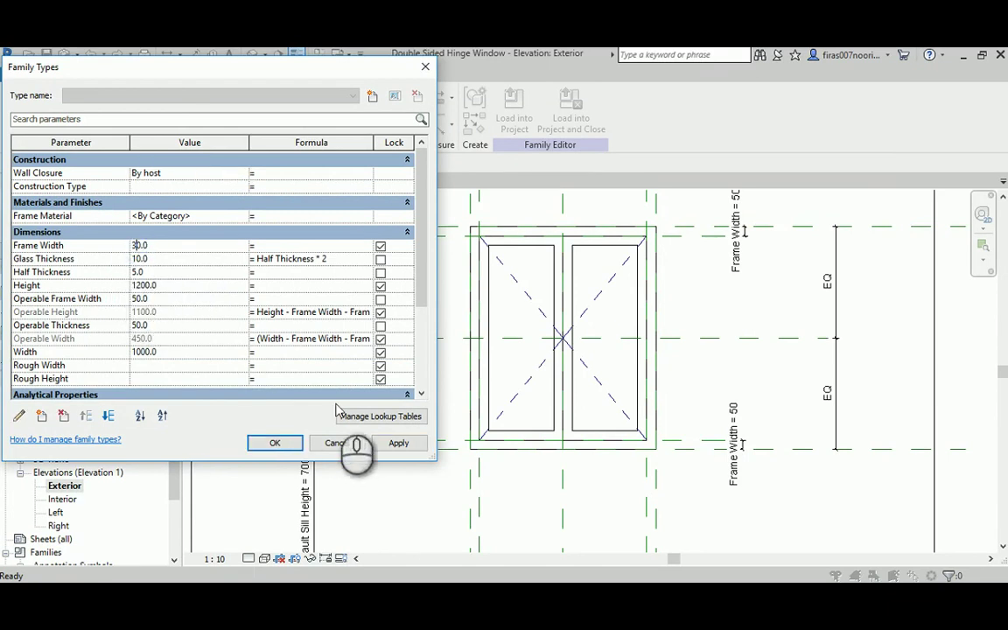
{"action": "left_click", "coordinate": [400, 444]}
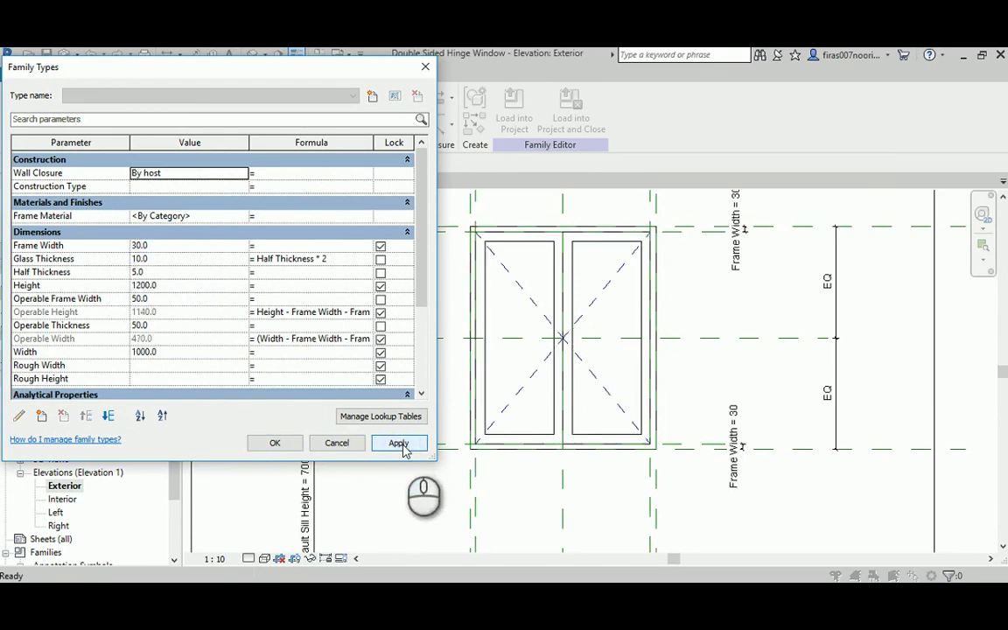
{"action": "left_click", "coordinate": [138, 299]}
{"action": "left_click_drag", "start_coordinate": [138, 299], "coordinate": [122, 319]}
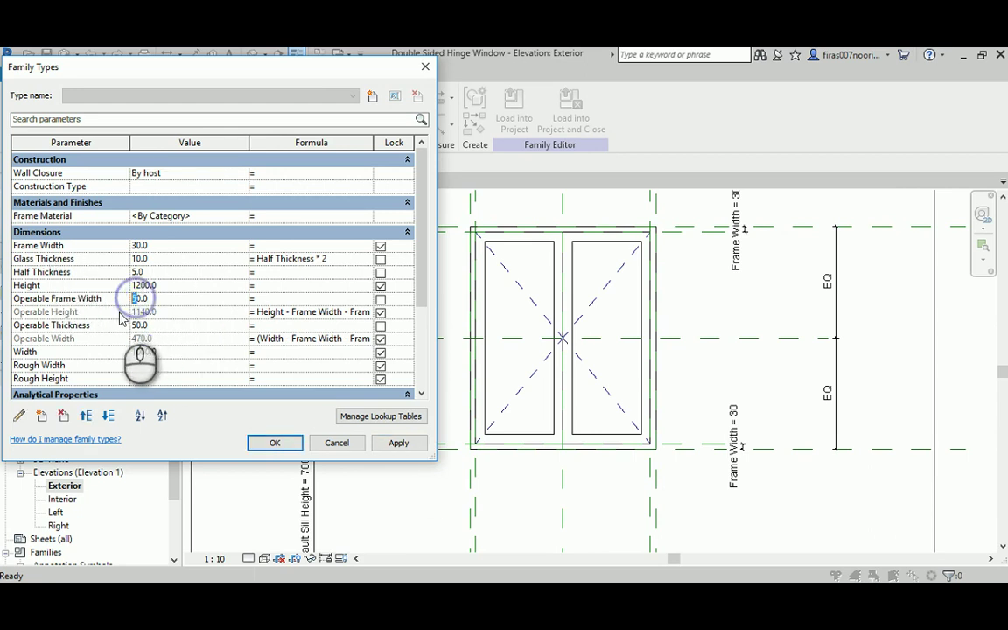
{"action": "type", "text": "3"}
{"action": "left_click", "coordinate": [396, 445]}
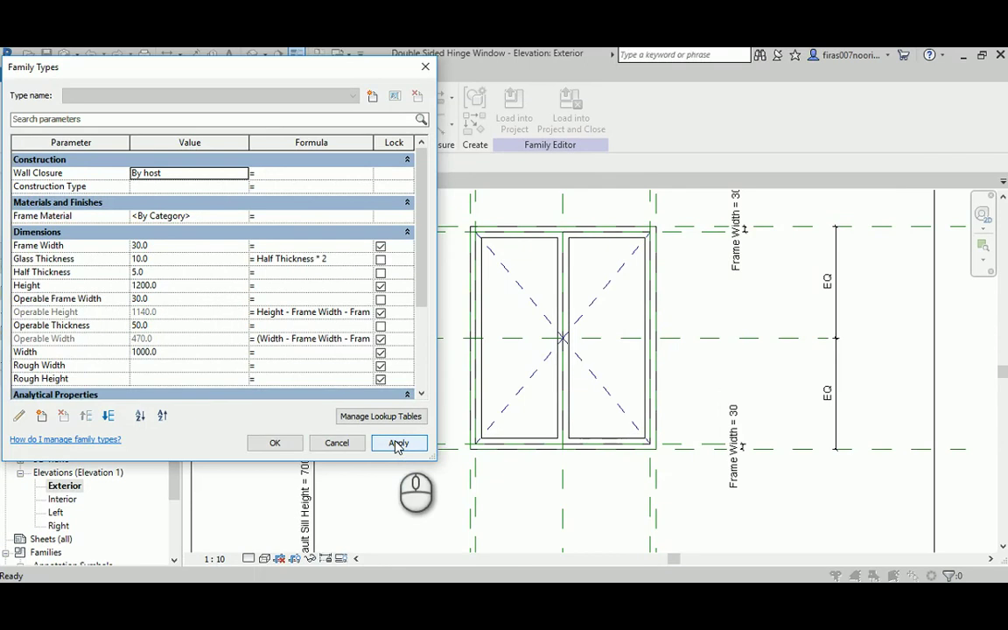
Step: Accept the Family Types changes and re-centre the window elevation
{"action": "left_click", "coordinate": [275, 443]}
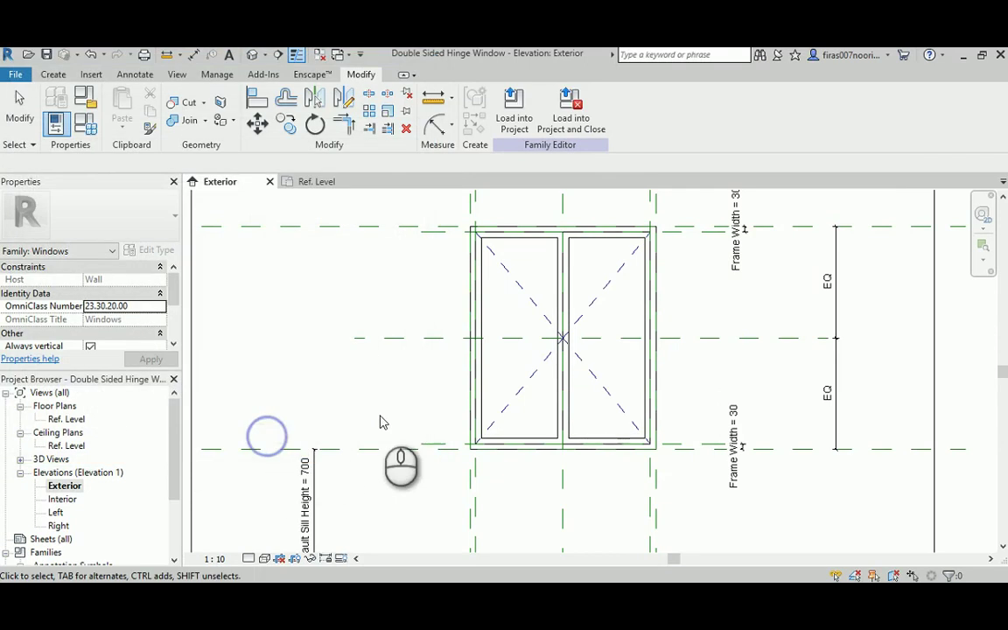
{"action": "middle_click_drag", "start_coordinate": [448, 401], "coordinate": [449, 429]}
{"action": "scroll", "coordinate": [513, 411], "scroll_direction": "up", "scroll_amount": 2}
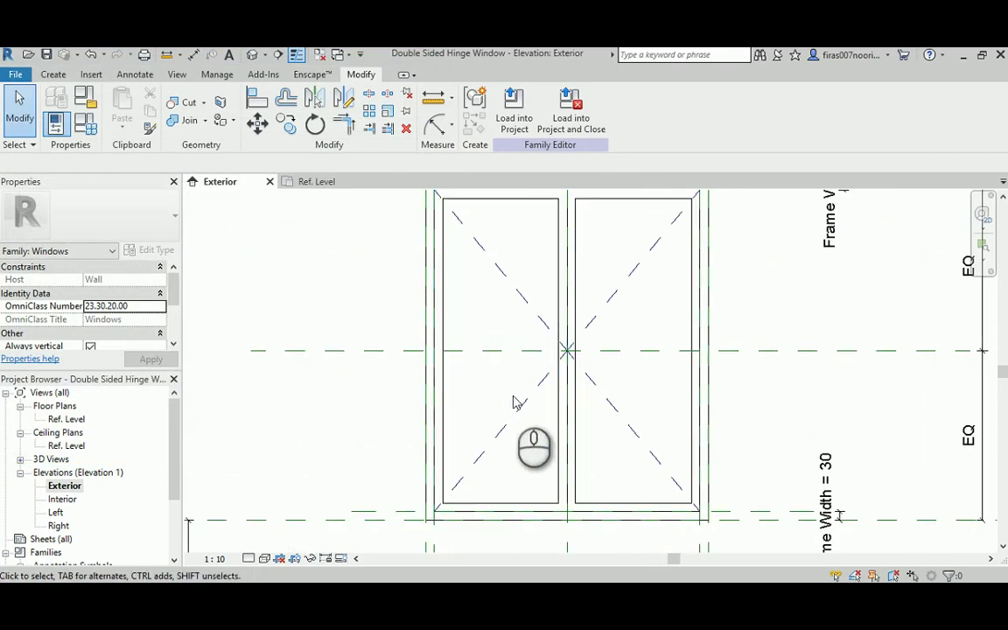
{"action": "middle_click_drag", "start_coordinate": [546, 341], "coordinate": [536, 387]}
{"action": "scroll", "coordinate": [536, 387], "scroll_direction": "down", "scroll_amount": 1}
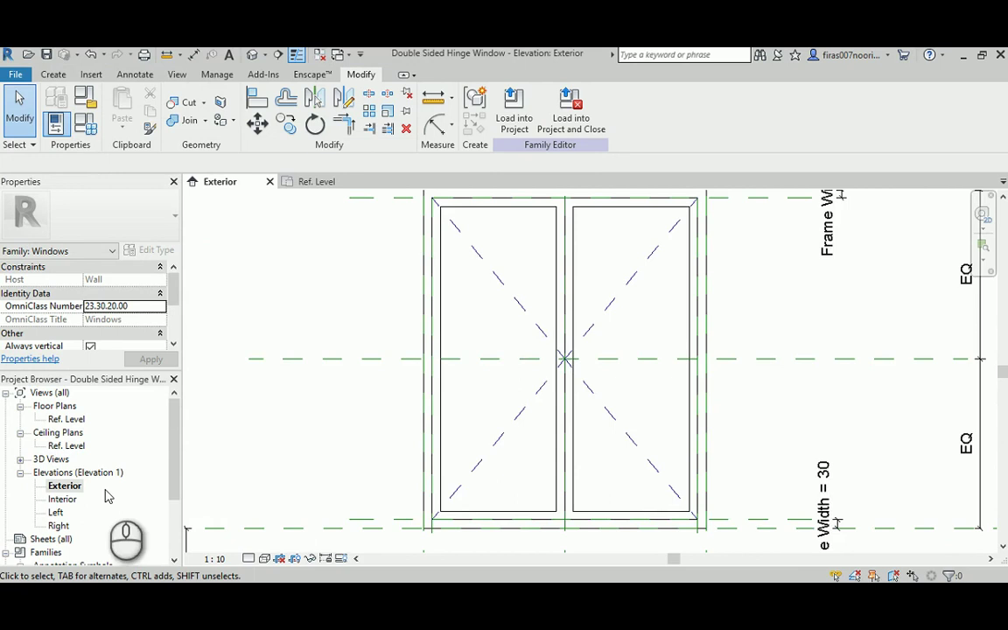
{"action": "scroll", "coordinate": [506, 396], "scroll_direction": "down", "scroll_amount": 2}
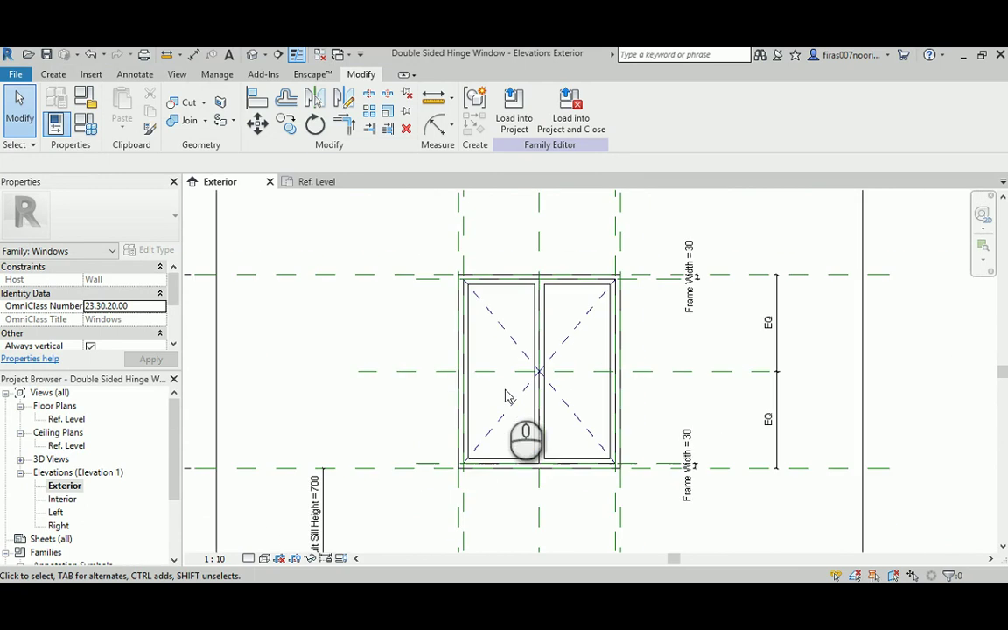
Step: Save the window family and bring up the File > New options
{"action": "left_click", "coordinate": [48, 55]}
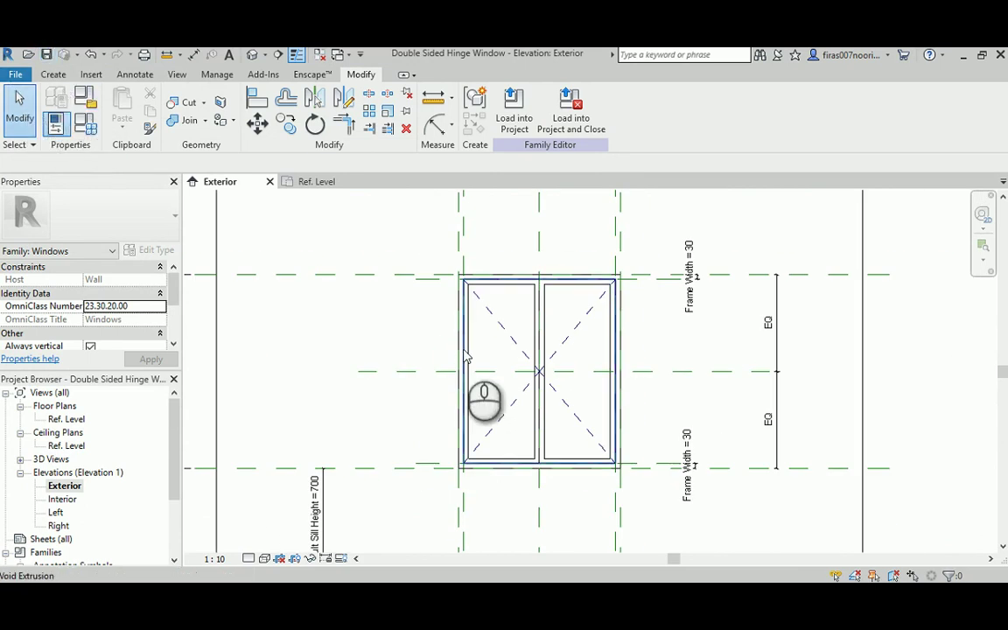
{"action": "middle_click_drag", "start_coordinate": [426, 368], "coordinate": [418, 357]}
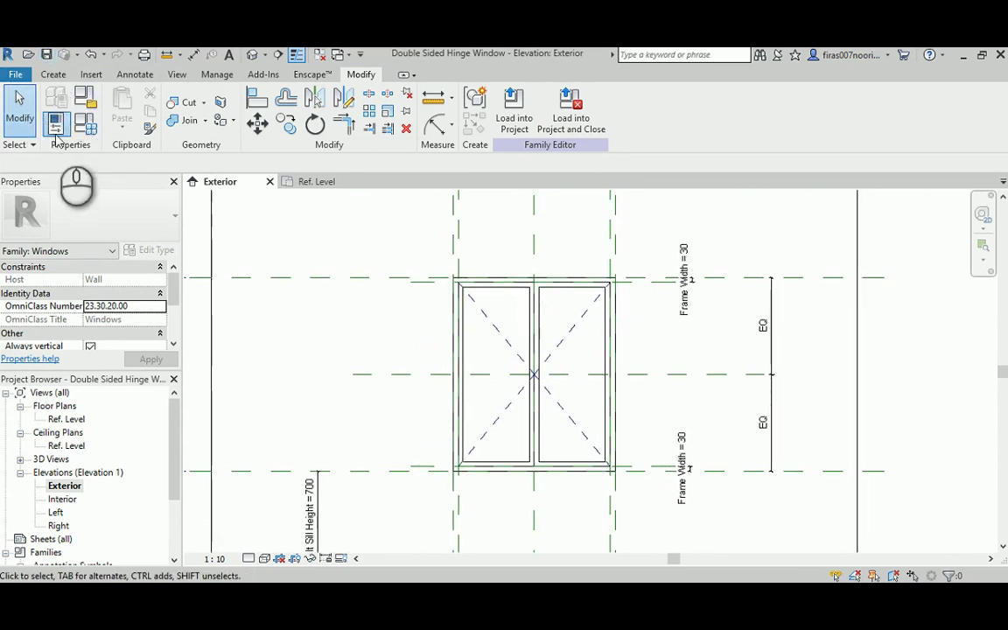
{"action": "left_click", "coordinate": [16, 75]}
{"action": "mouse_move", "coordinate": [45, 129]}
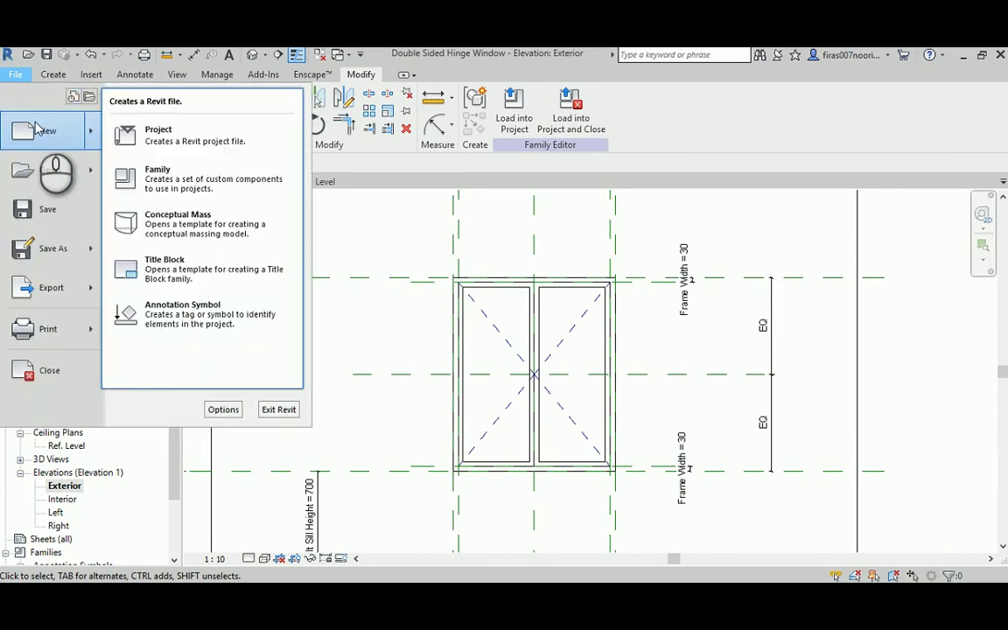
Step: Create a new project from the US Metric DefaultMetric template
{"action": "left_click", "coordinate": [160, 140]}
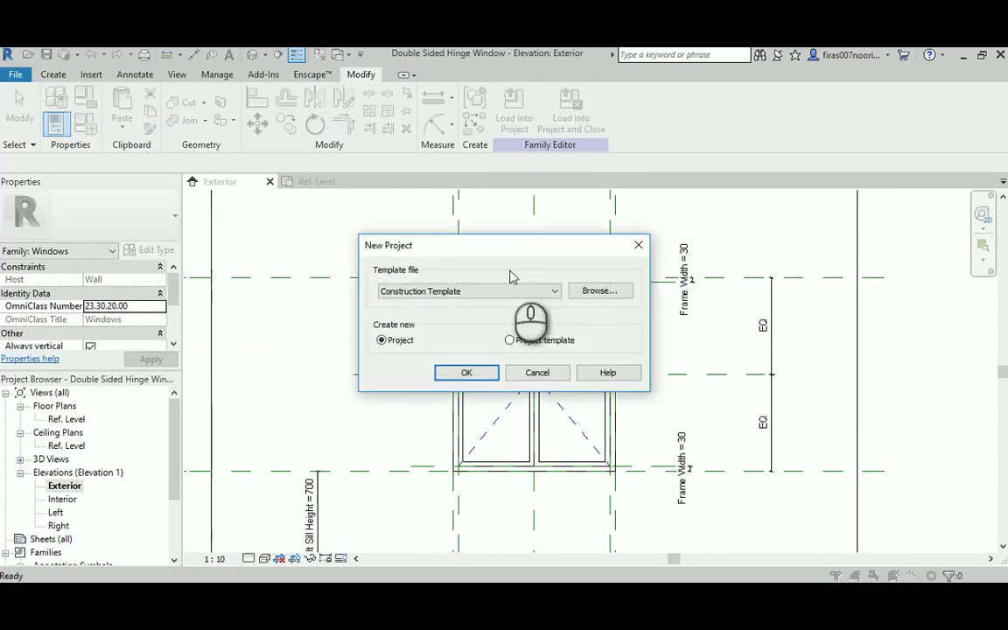
{"action": "left_click", "coordinate": [597, 291]}
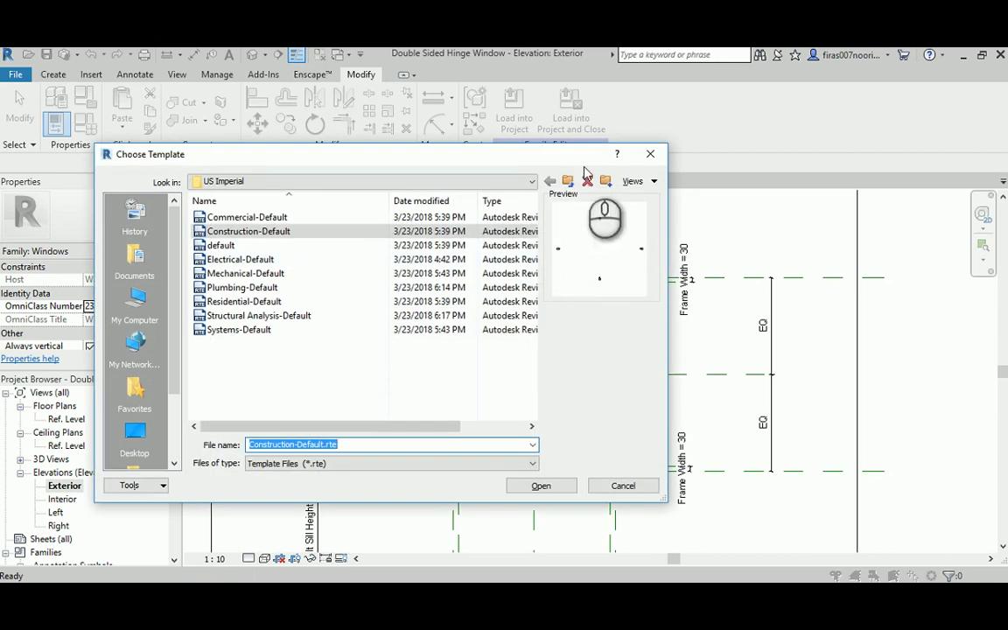
{"action": "left_click", "coordinate": [571, 183]}
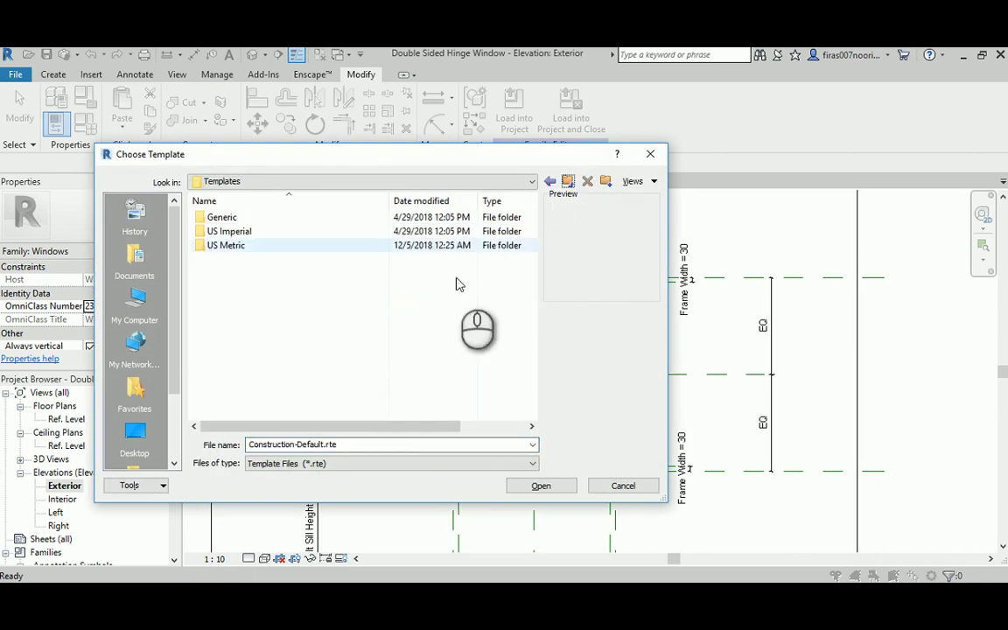
{"action": "double_click", "coordinate": [235, 246]}
{"action": "double_click", "coordinate": [236, 247]}
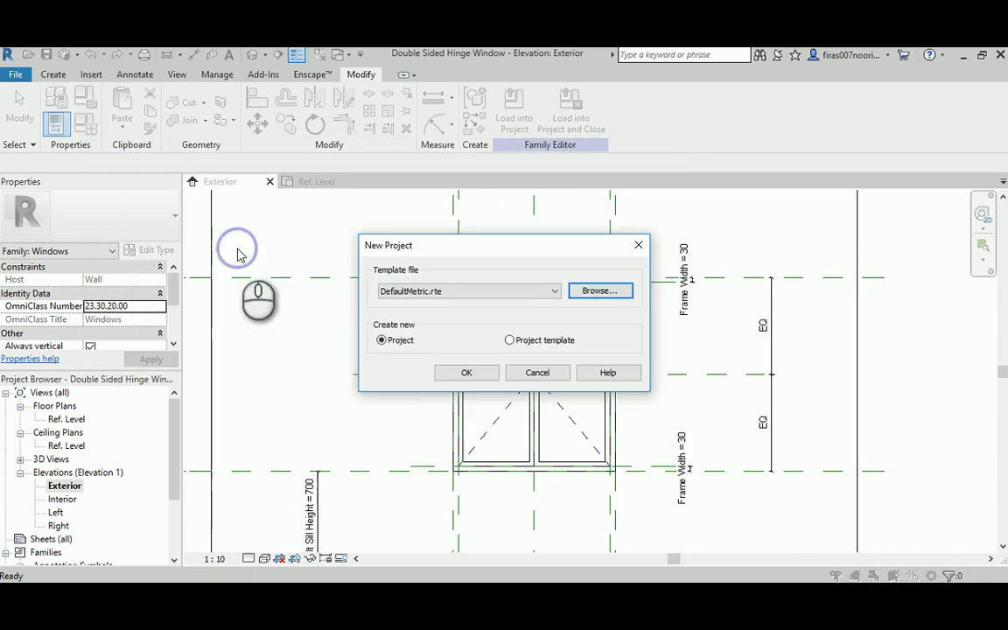
{"action": "left_click", "coordinate": [467, 373]}
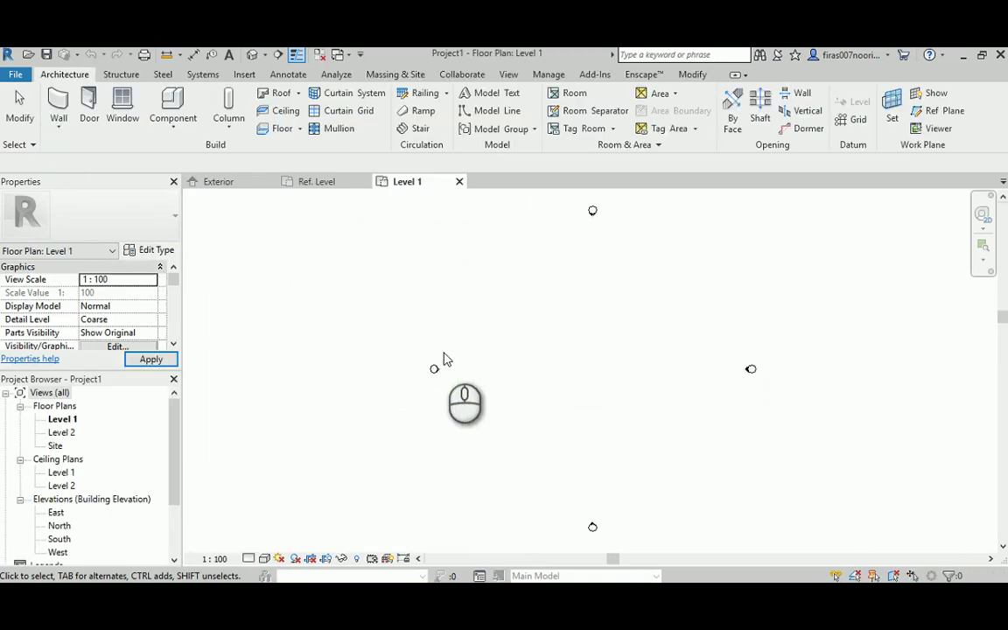
Step: Draw a short straight wall on Level 1 of the new project
{"action": "left_click", "coordinate": [59, 105]}
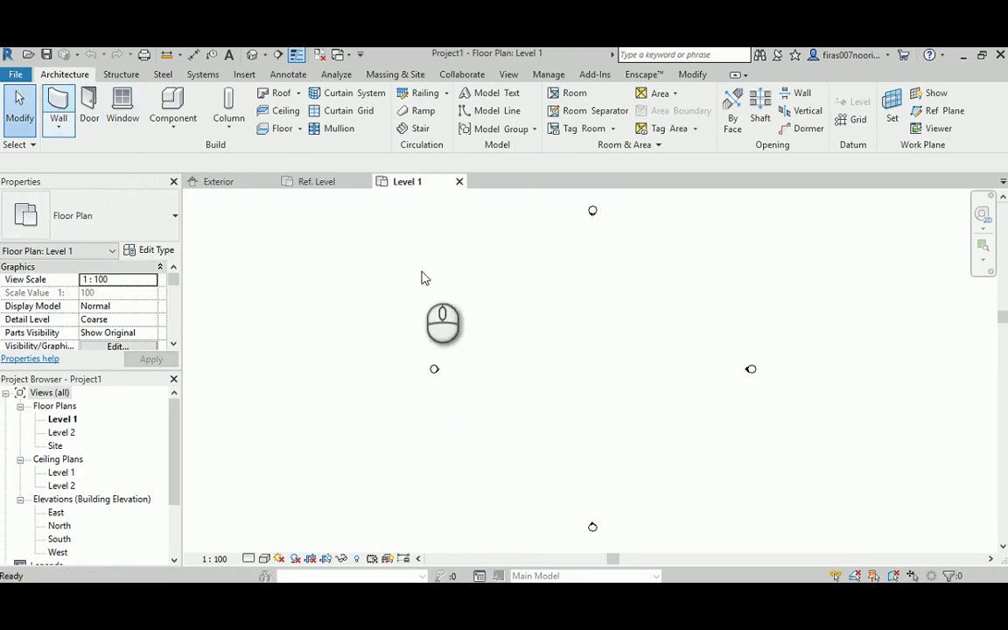
{"action": "scroll", "coordinate": [523, 354], "scroll_direction": "up", "scroll_amount": 2}
{"action": "left_click", "coordinate": [523, 354]}
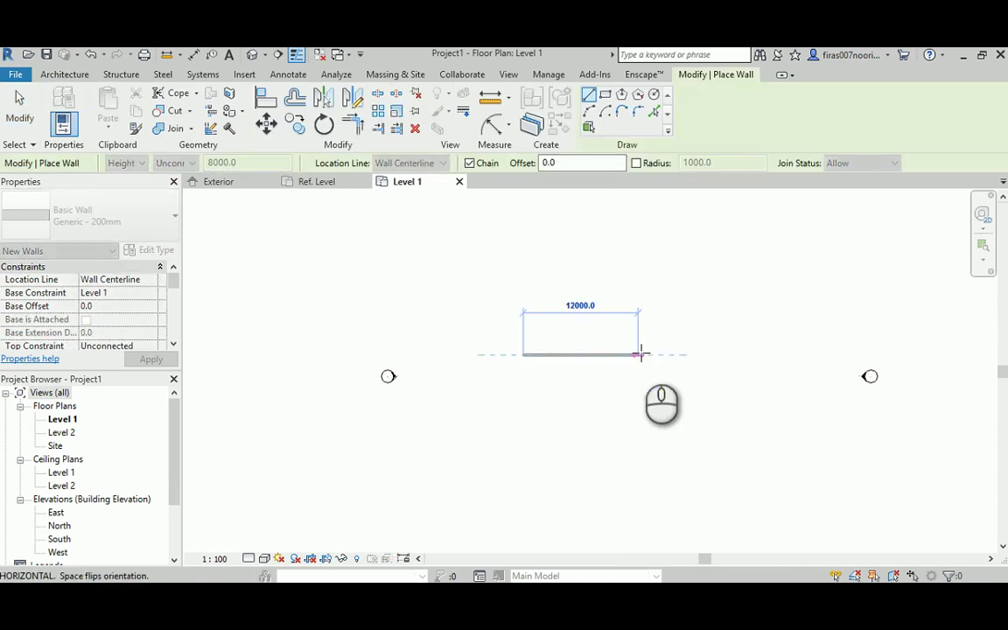
{"action": "left_click", "coordinate": [609, 354]}
{"action": "scroll", "coordinate": [563, 363], "scroll_direction": "up", "scroll_amount": 2}
{"action": "key", "text": "Escape"}
{"action": "key", "text": "Escape"}
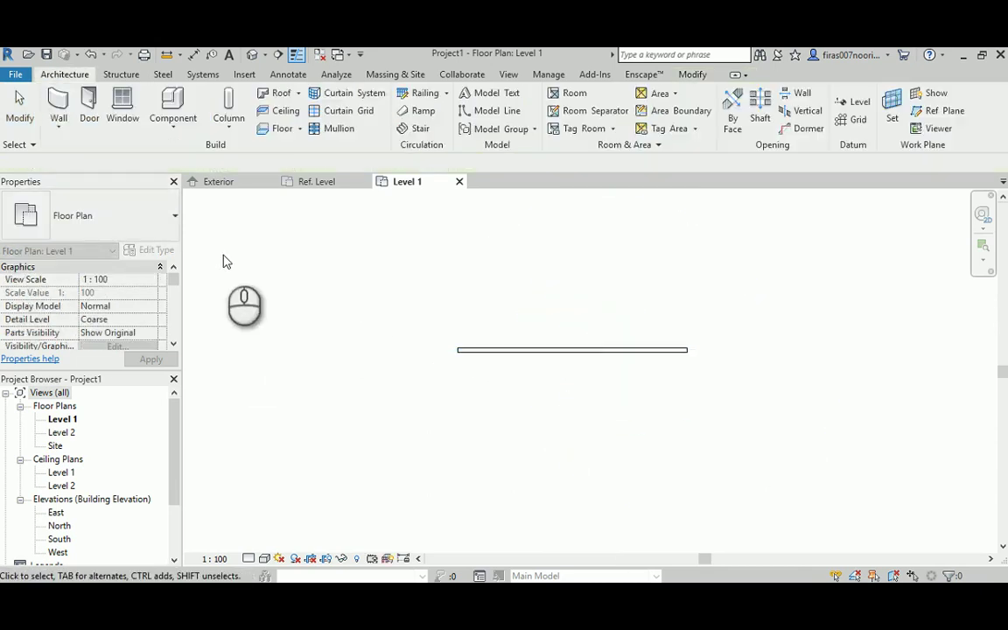
Step: Load the window family from its Exterior elevation into Project1
{"action": "left_click", "coordinate": [241, 181]}
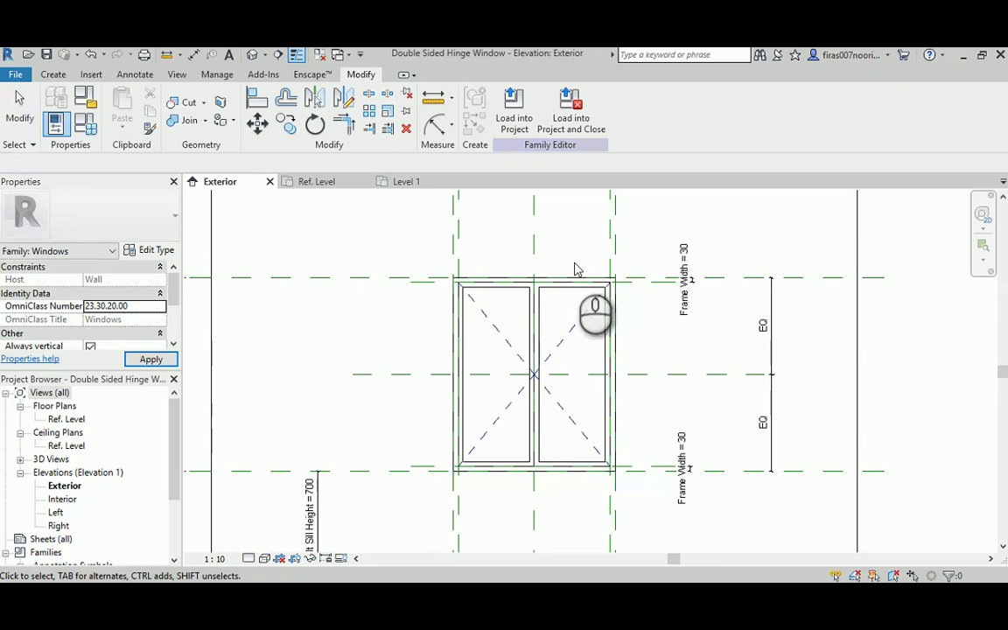
{"action": "left_click", "coordinate": [527, 112]}
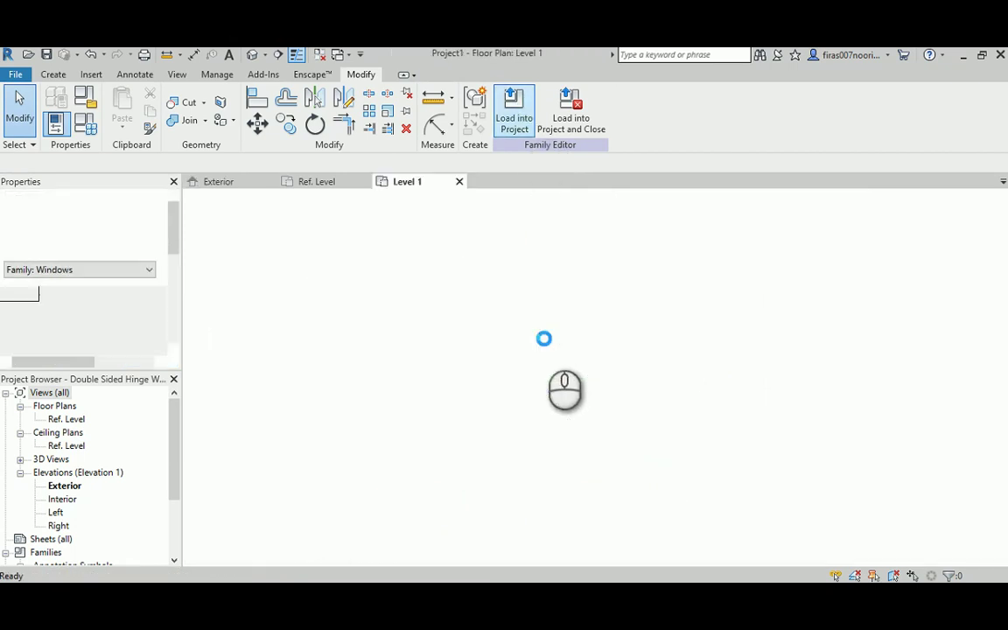
{"action": "scroll", "coordinate": [543, 349], "scroll_direction": "up", "scroll_amount": 2}
{"action": "scroll", "coordinate": [543, 349], "scroll_direction": "up", "scroll_amount": 3}
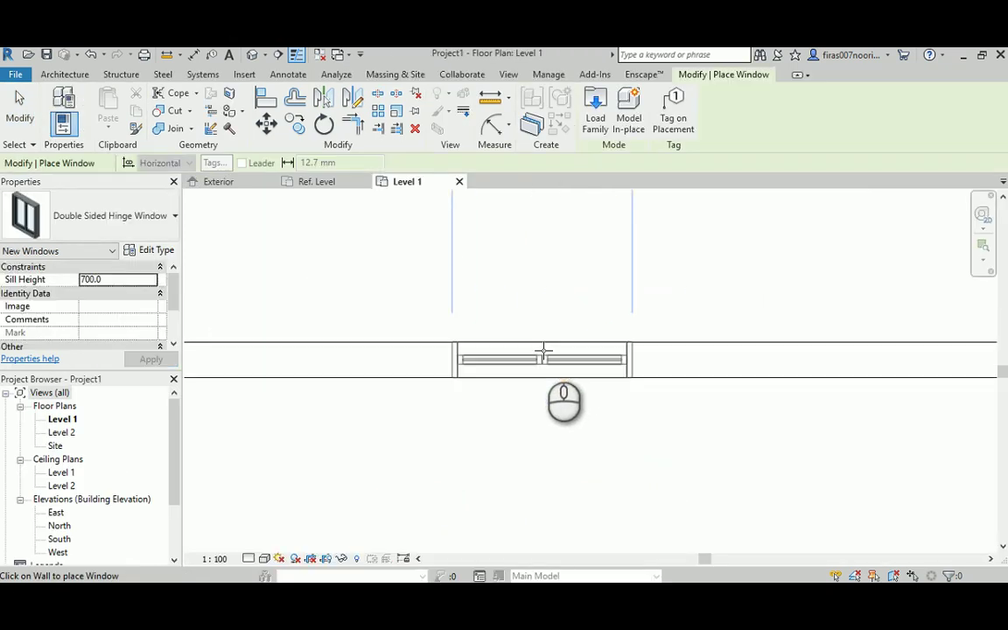
{"action": "key", "text": "Escape"}
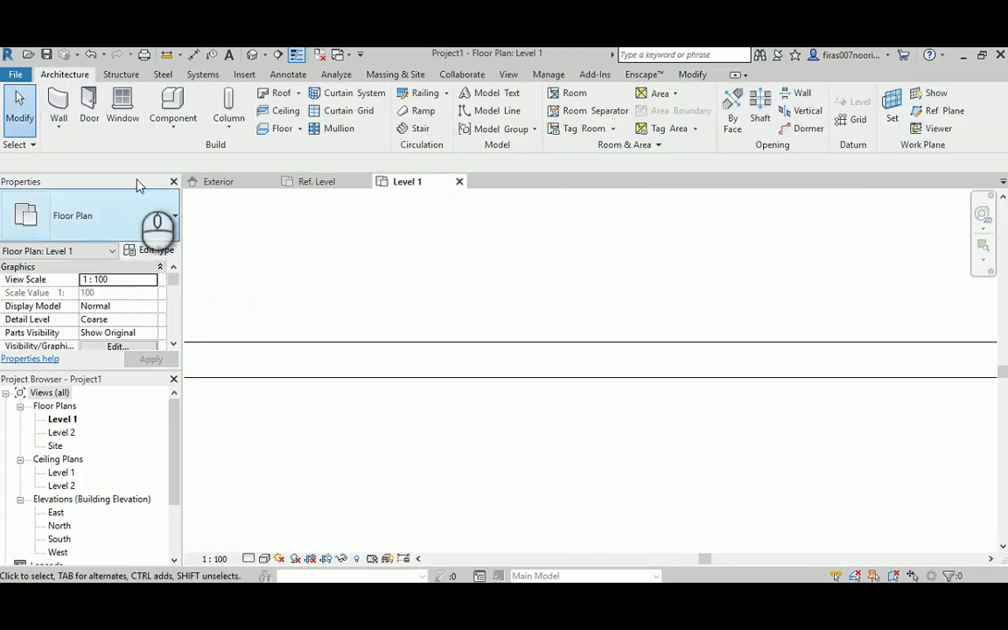
Step: Place the window in the wall and view it in the default 3D view
{"action": "left_click", "coordinate": [121, 105]}
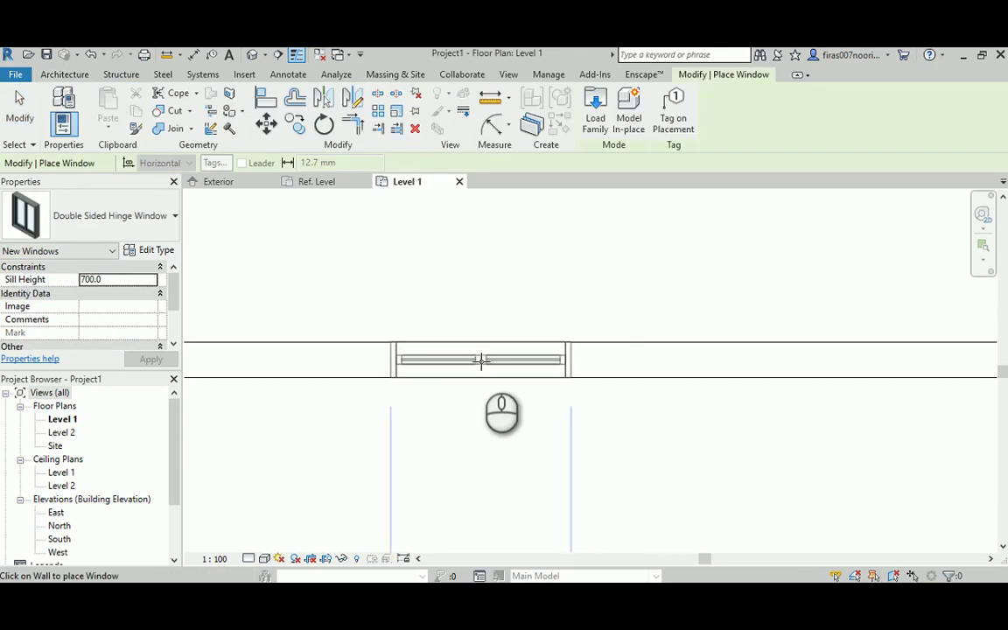
{"action": "left_click", "coordinate": [480, 357]}
{"action": "scroll", "coordinate": [479, 362], "scroll_direction": "down", "scroll_amount": 2}
{"action": "key", "text": "Escape"}
{"action": "key", "text": "Escape"}
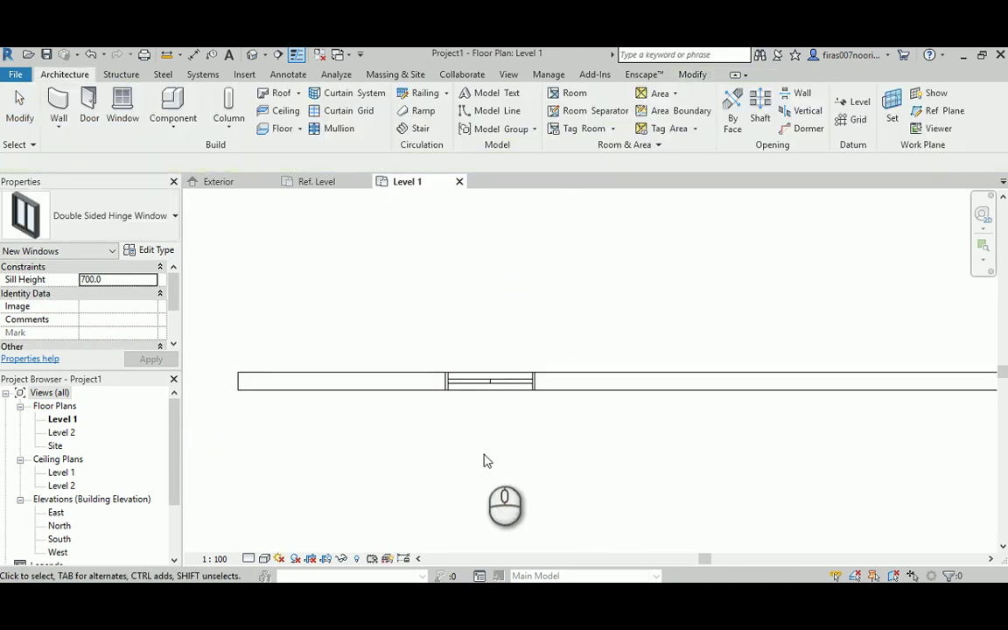
{"action": "scroll", "coordinate": [481, 407], "scroll_direction": "up", "scroll_amount": 4}
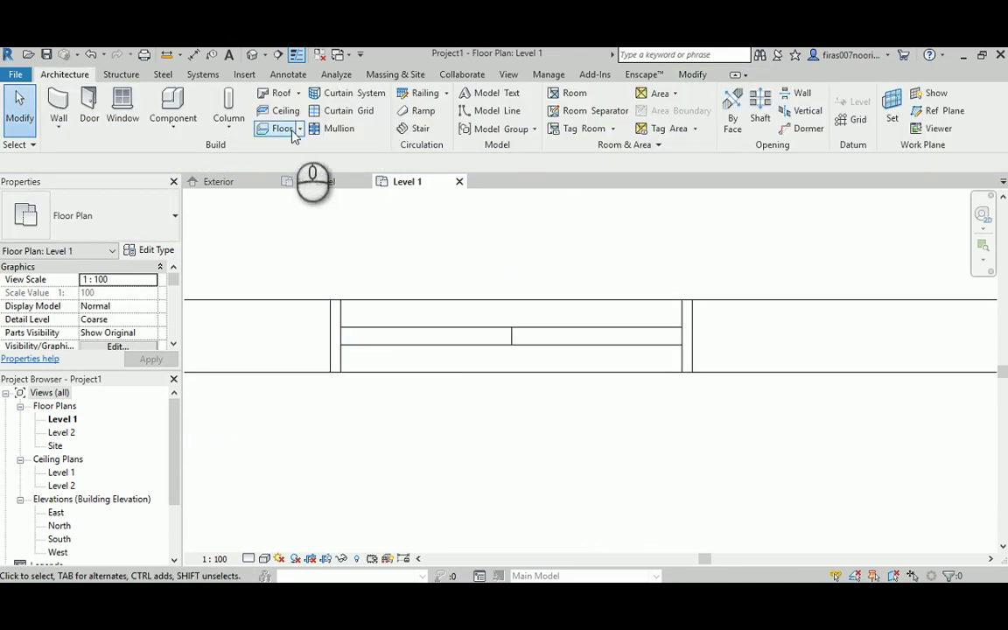
{"action": "left_click", "coordinate": [252, 56]}
Step: Select the hosted window and set its Sill Height to 900
{"action": "scroll", "coordinate": [530, 346], "scroll_direction": "up", "scroll_amount": 3}
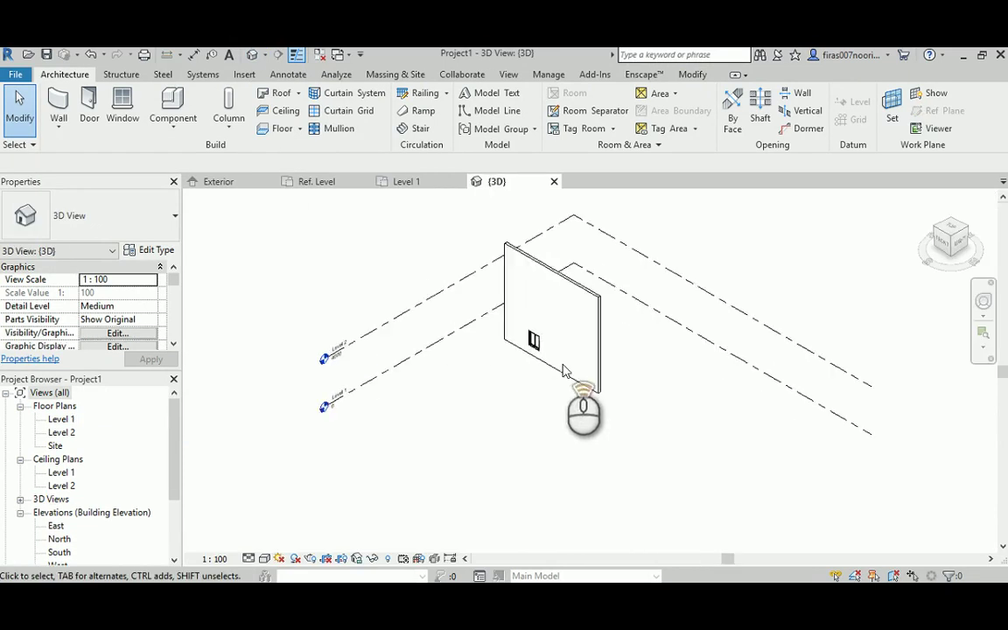
{"action": "scroll", "coordinate": [528, 350], "scroll_direction": "up", "scroll_amount": 5}
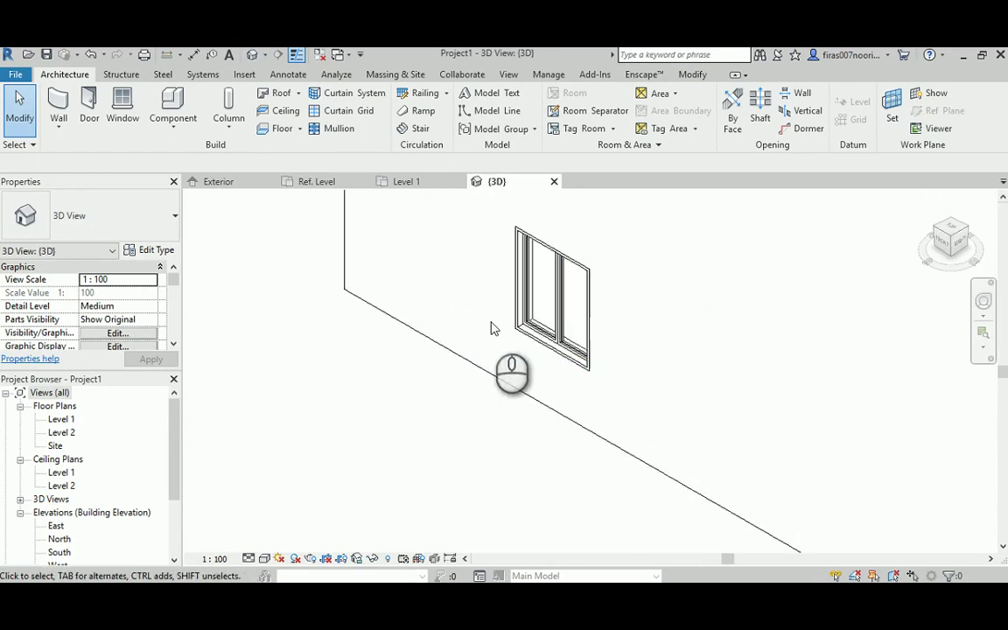
{"action": "scroll", "coordinate": [490, 326], "scroll_direction": "up", "scroll_amount": 2}
{"action": "middle_click_drag", "start_coordinate": [490, 326], "coordinate": [565, 350]}
{"action": "left_click", "coordinate": [602, 327]}
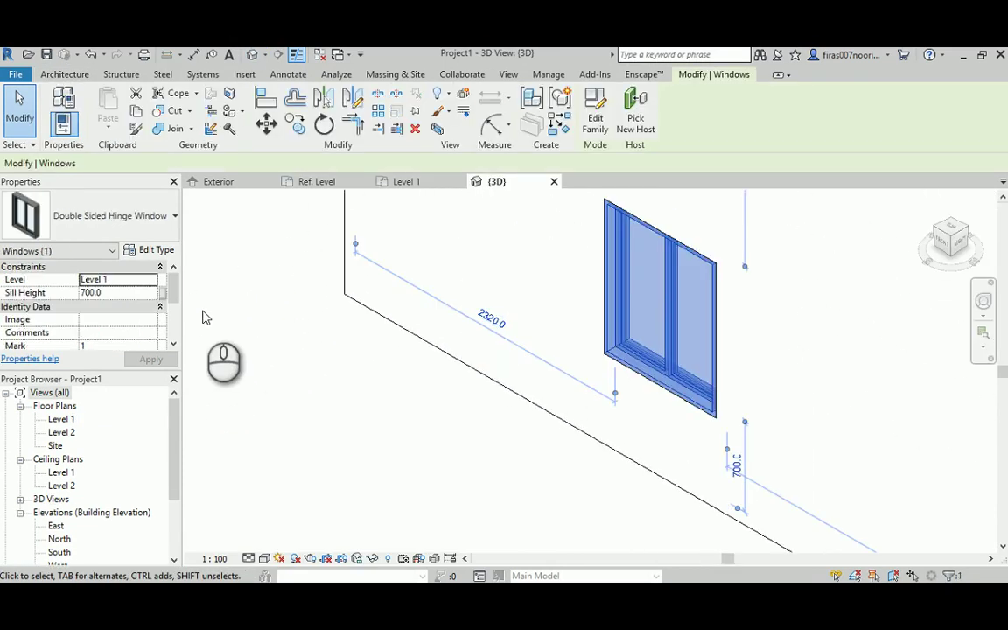
{"action": "left_click", "coordinate": [116, 293]}
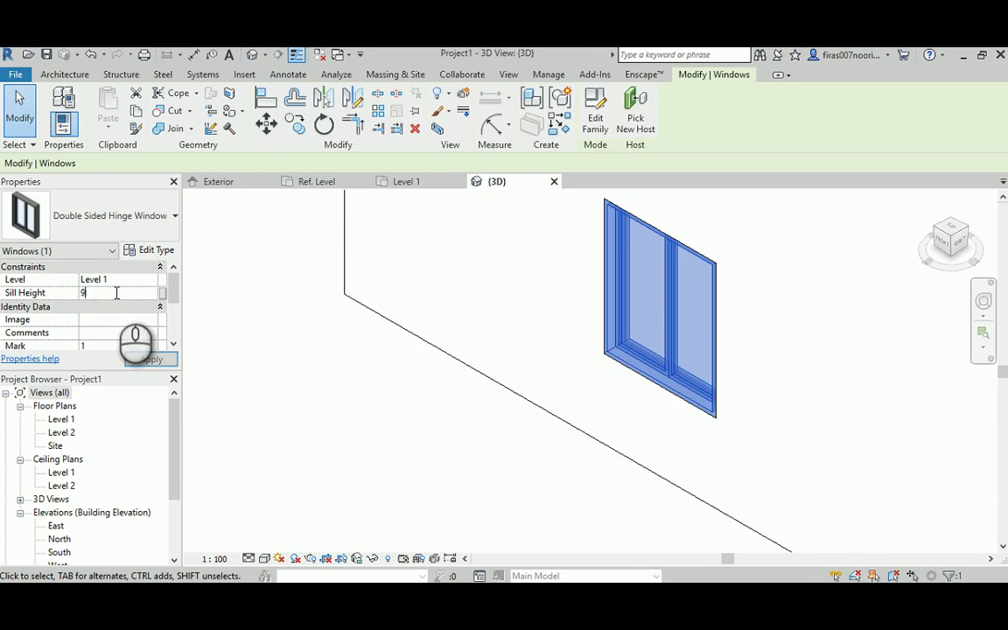
{"action": "type", "text": "900"}
{"action": "left_click", "coordinate": [158, 358]}
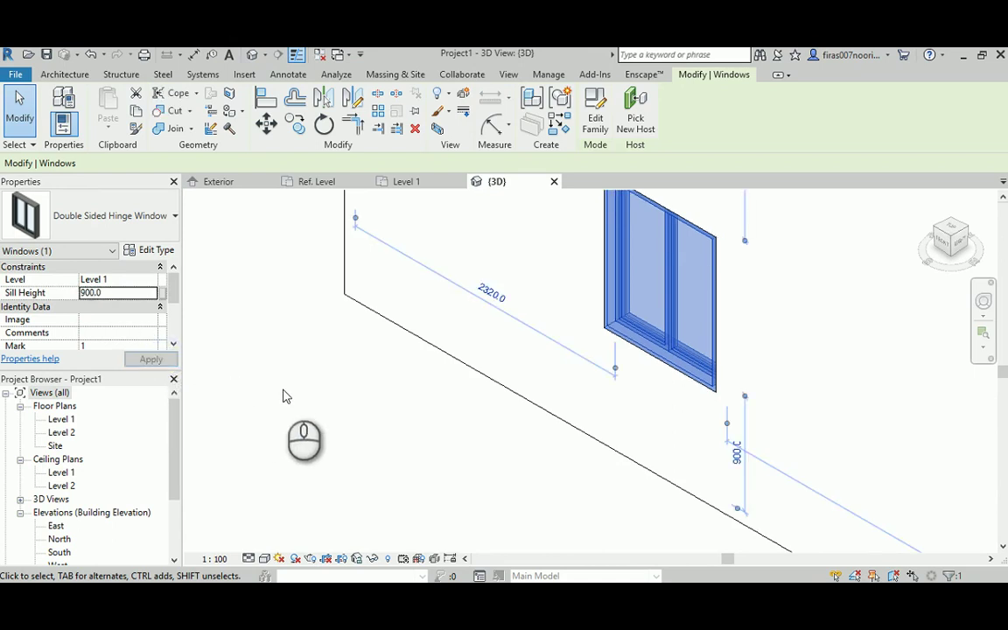
Step: Check the raised window in the Level 1 plan, then back in 3D
{"action": "middle_click_drag", "start_coordinate": [504, 331], "coordinate": [601, 236], "text": "shift"}
{"action": "double_click", "coordinate": [61, 419]}
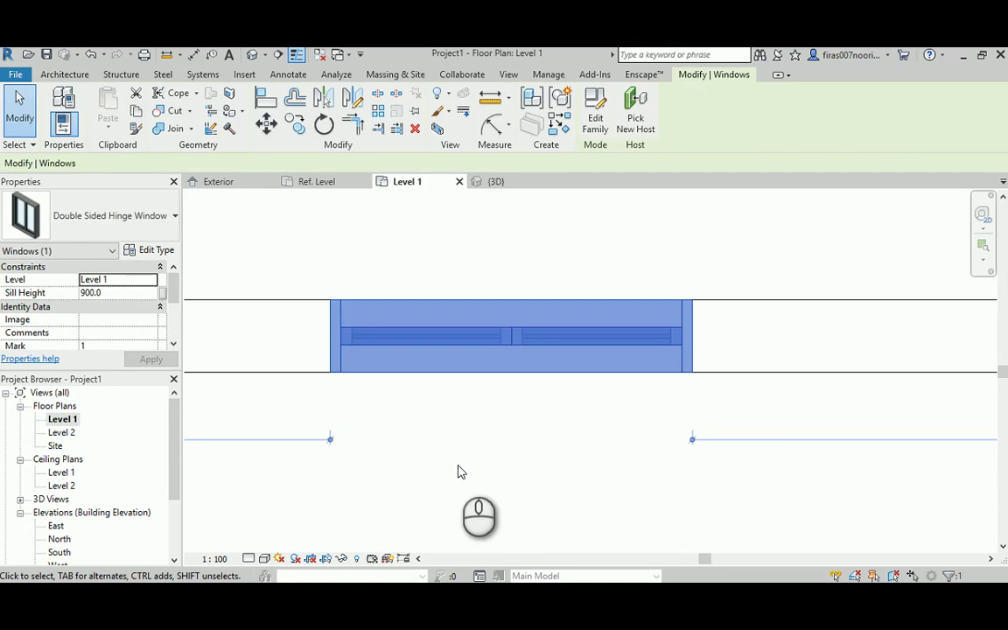
{"action": "left_click", "coordinate": [455, 475]}
{"action": "scroll", "coordinate": [454, 478], "scroll_direction": "down", "scroll_amount": 3}
{"action": "middle_click_drag", "start_coordinate": [342, 476], "coordinate": [394, 414]}
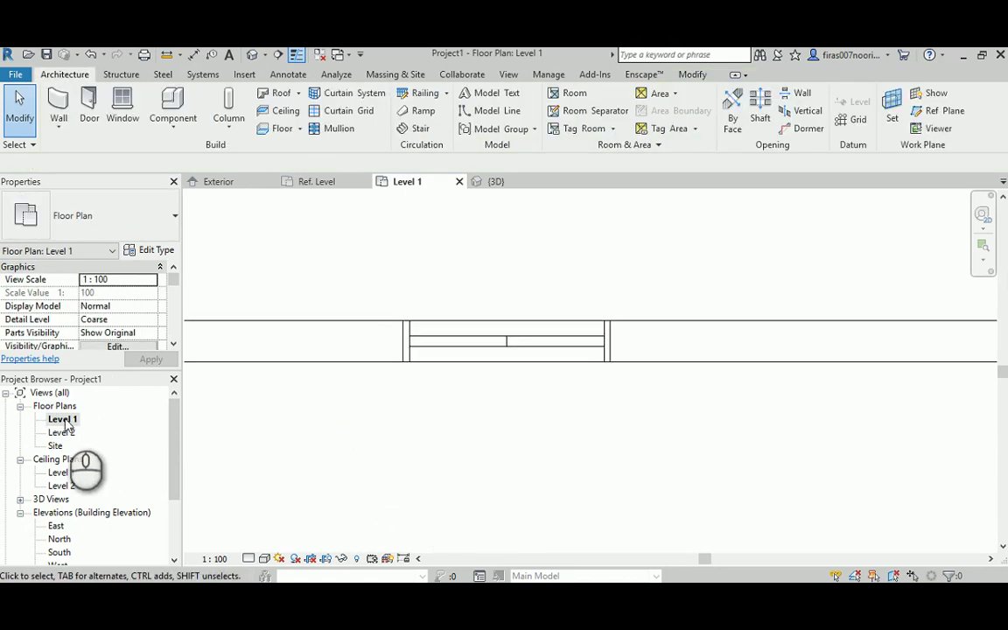
{"action": "left_click", "coordinate": [253, 54]}
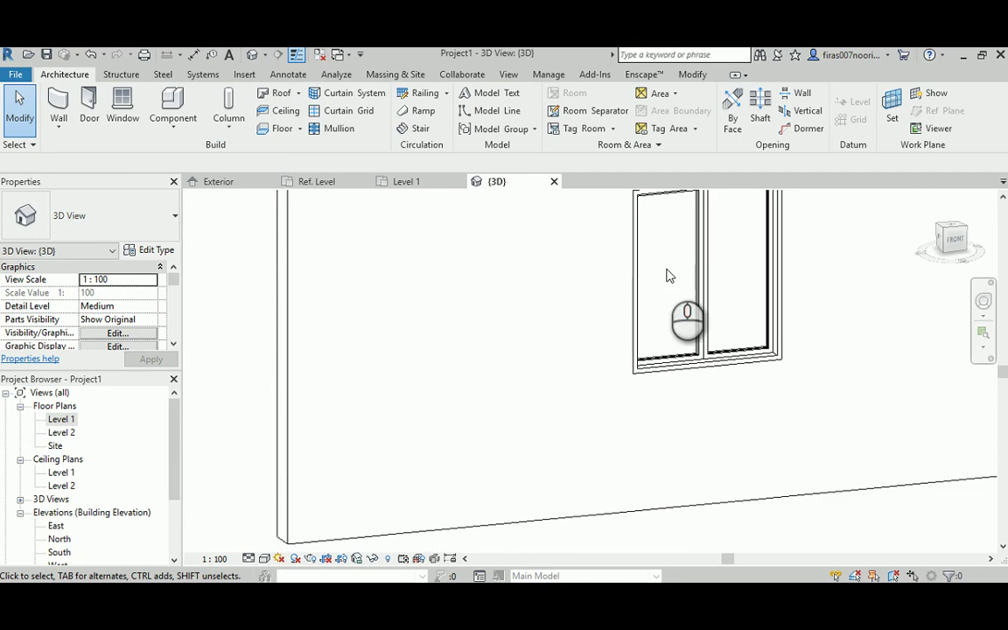
{"action": "scroll", "coordinate": [485, 360], "scroll_direction": "down", "scroll_amount": 3}
{"action": "middle_click_drag", "start_coordinate": [485, 359], "coordinate": [543, 347], "text": "shift"}
Step: Give the window type Width 2000 and frame widths of 50, and confirm
{"action": "left_click", "coordinate": [540, 359]}
{"action": "left_click", "coordinate": [157, 251]}
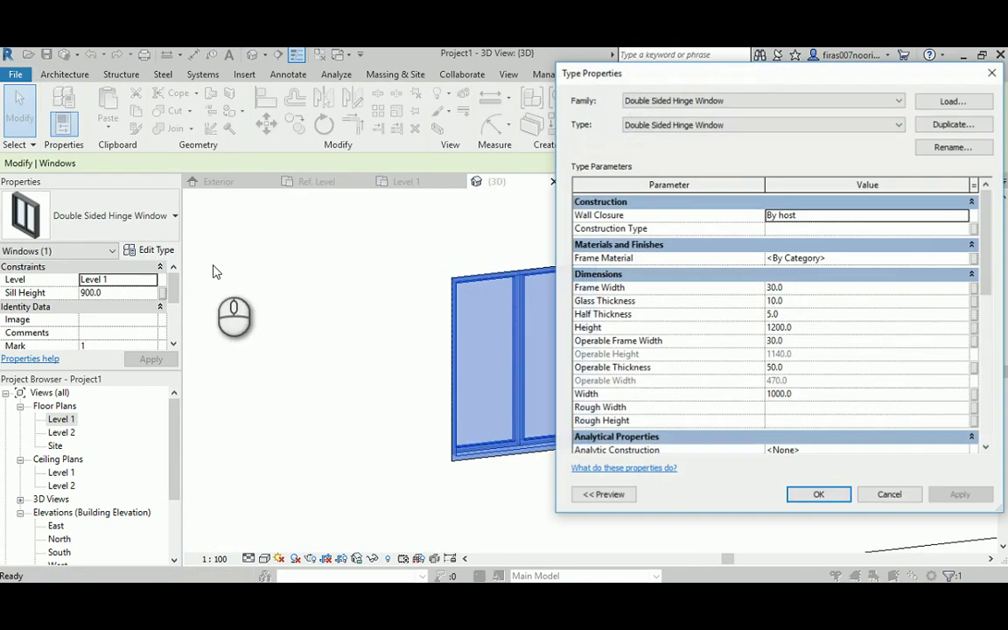
{"action": "left_click", "coordinate": [770, 393]}
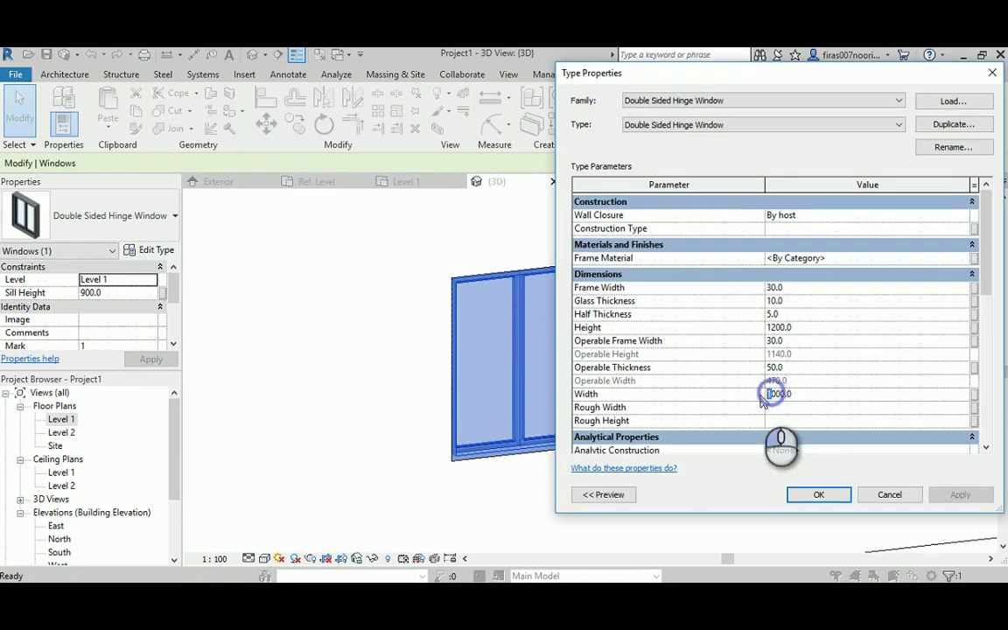
{"action": "left_click", "coordinate": [961, 495]}
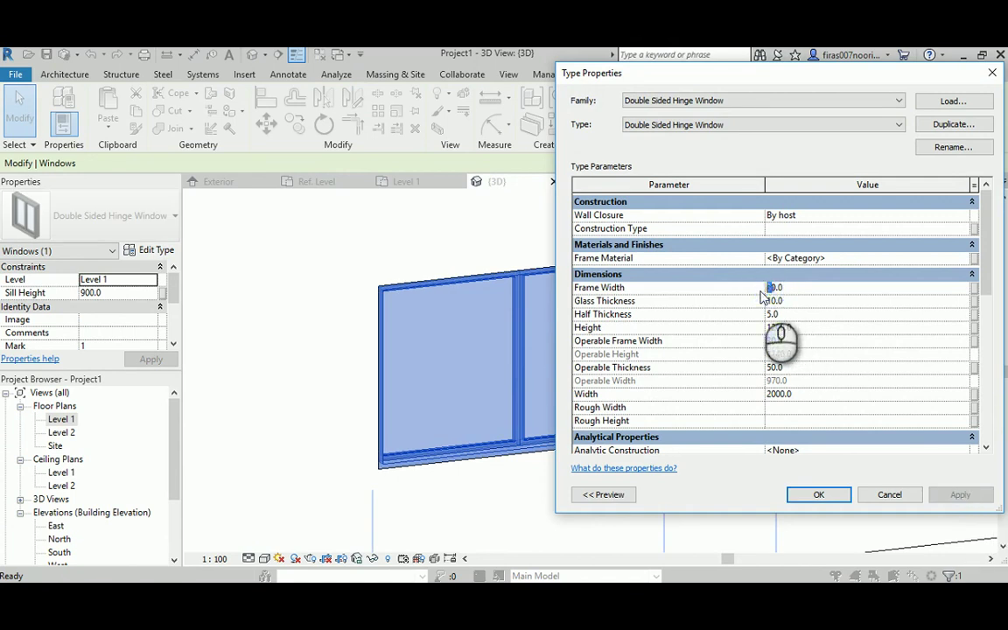
{"action": "type", "text": "5"}
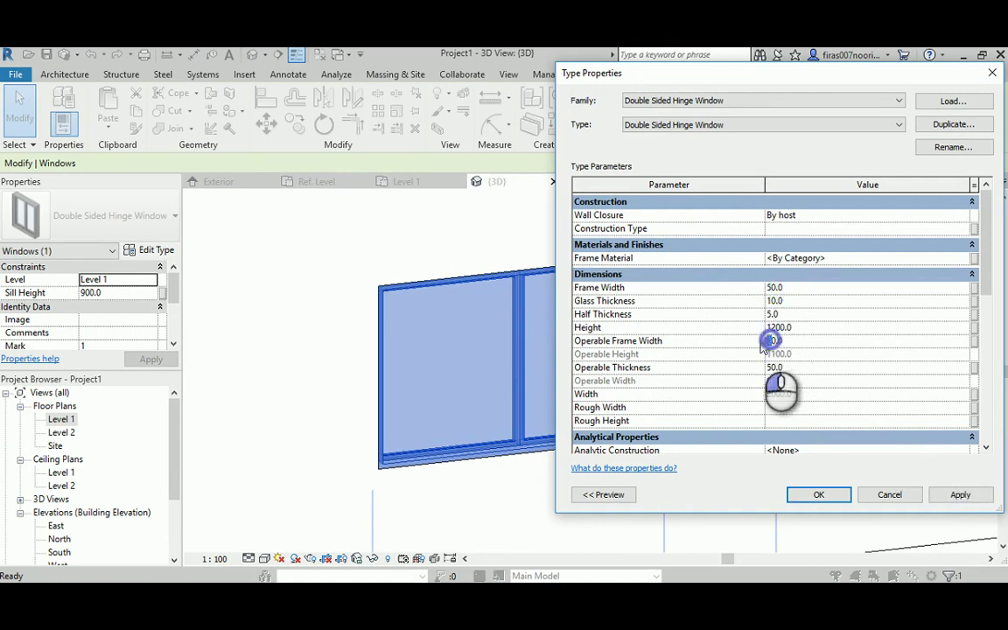
{"action": "left_click", "coordinate": [984, 498]}
{"action": "left_click", "coordinate": [819, 496]}
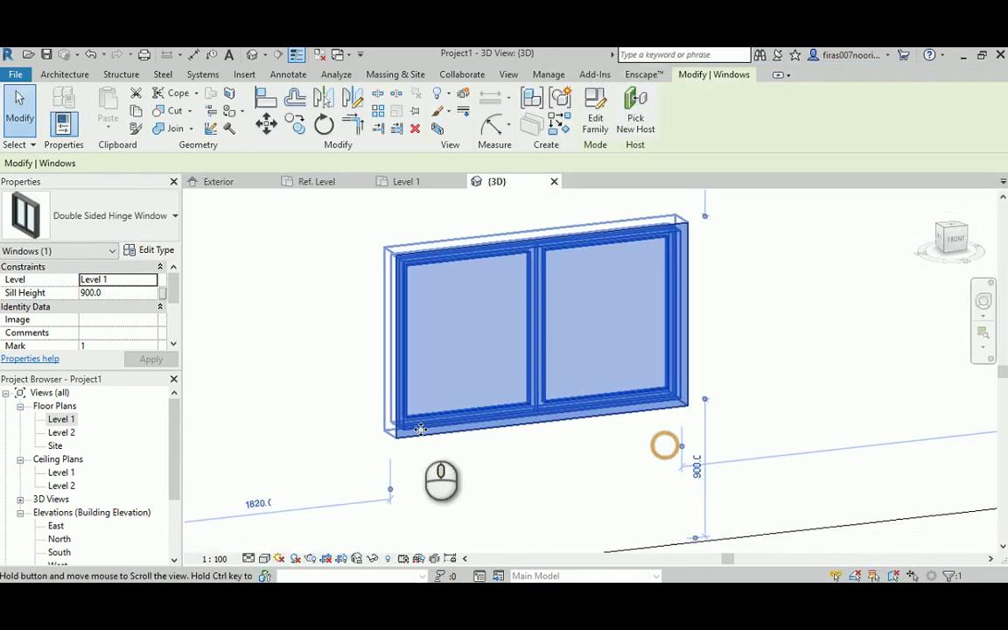
Step: Open the North elevation and zoom in on the widened window
{"action": "double_click", "coordinate": [58, 539]}
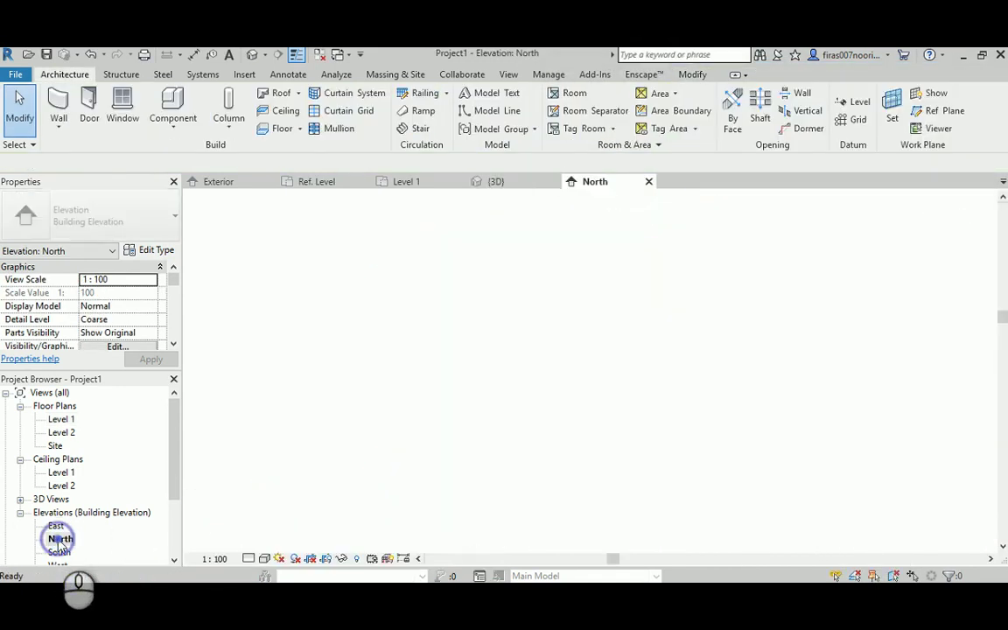
{"action": "middle_click_drag", "start_coordinate": [543, 521], "coordinate": [535, 499]}
{"action": "scroll", "coordinate": [536, 499], "scroll_direction": "up", "scroll_amount": 8}
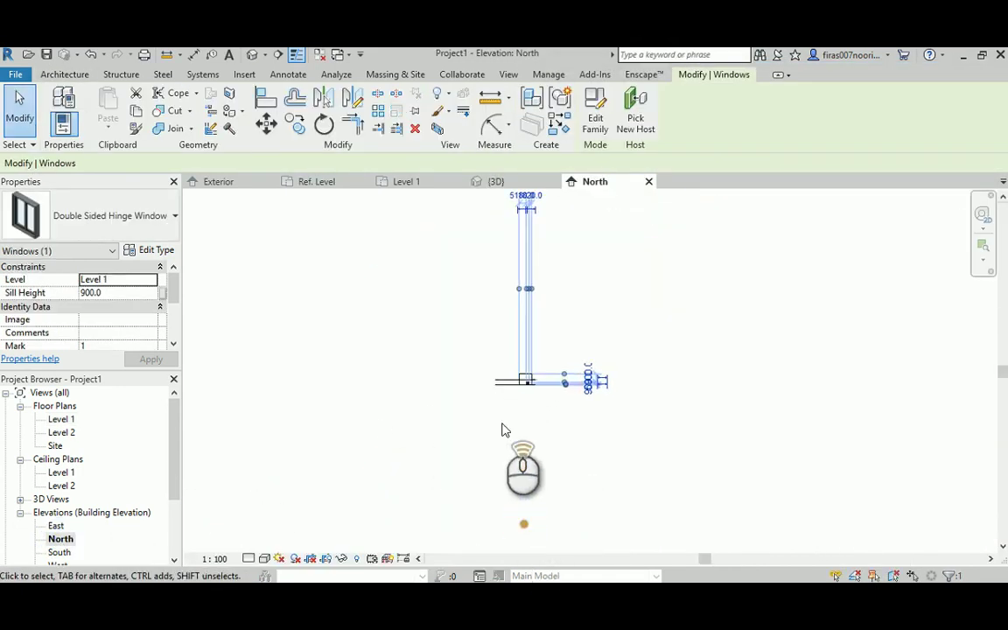
{"action": "scroll", "coordinate": [569, 373], "scroll_direction": "up", "scroll_amount": 5}
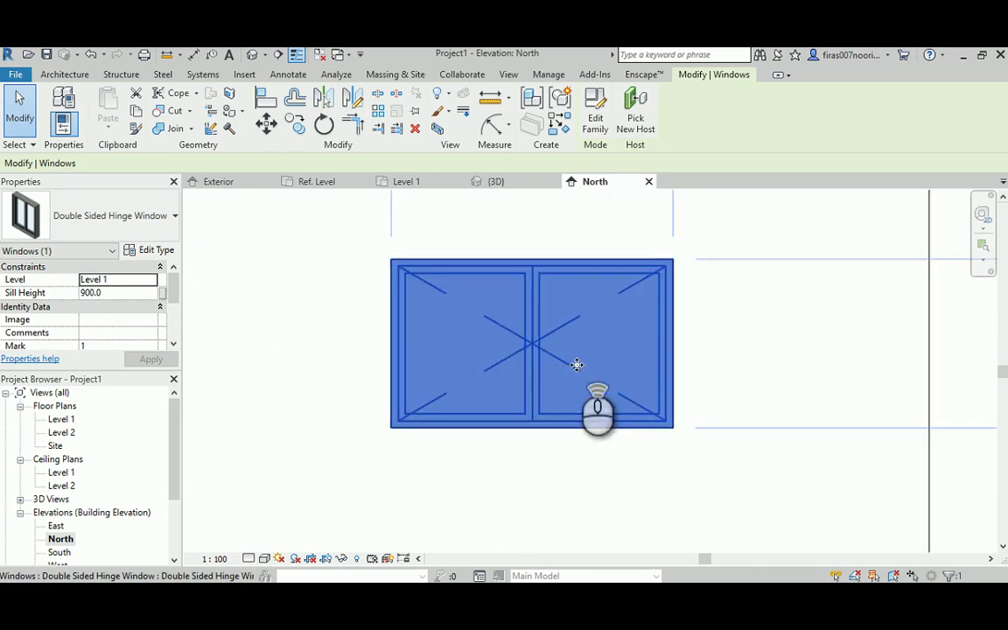
{"action": "scroll", "coordinate": [520, 417], "scroll_direction": "down", "scroll_amount": 3}
{"action": "scroll", "coordinate": [531, 391], "scroll_direction": "down", "scroll_amount": 2}
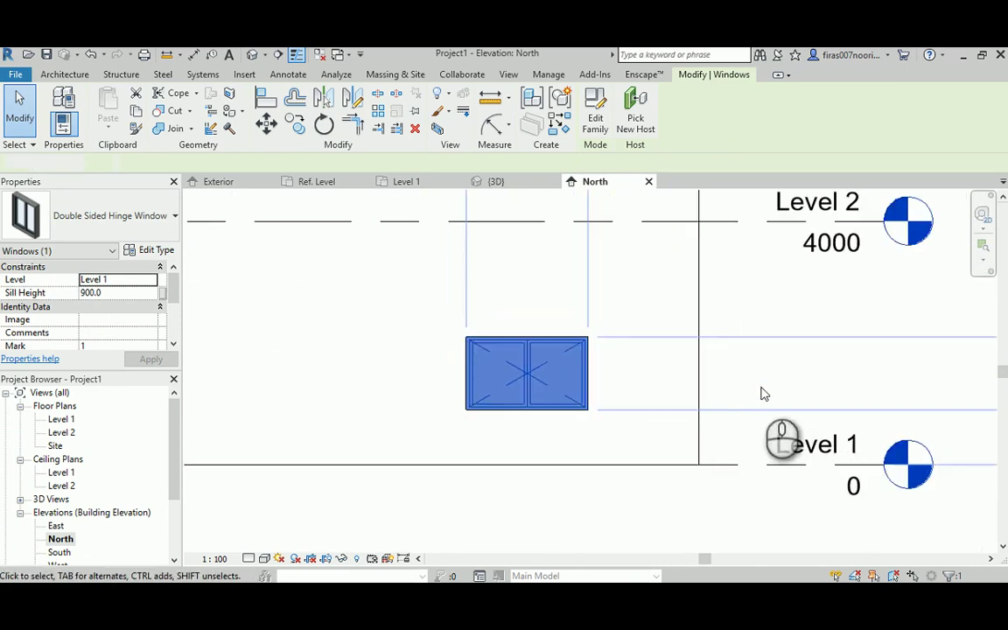
{"action": "left_click", "coordinate": [761, 394]}
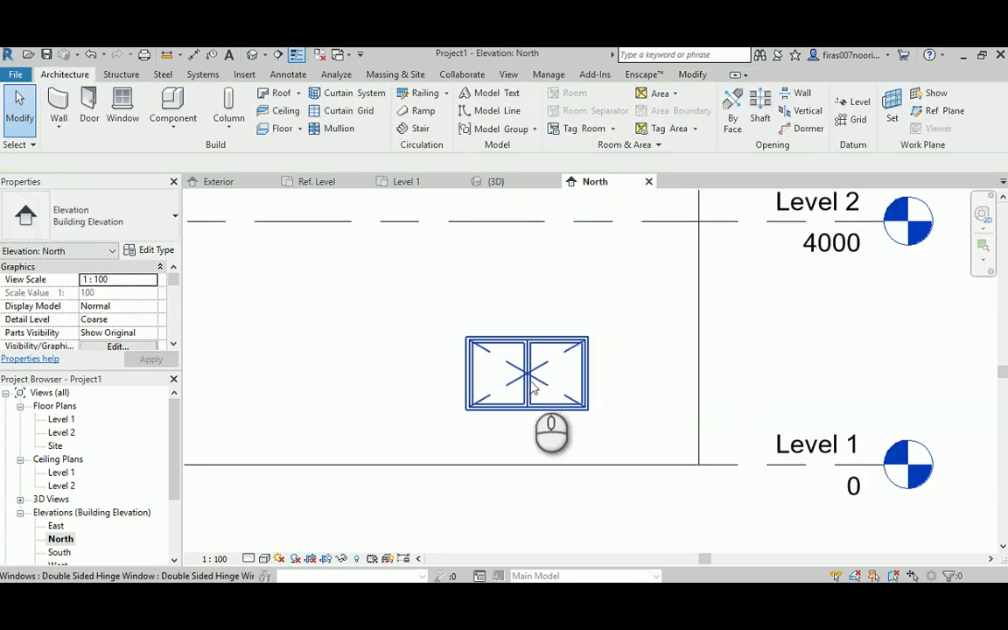
Step: In the Level 1 plan, switch the host wall to Generic - 140mm Masonry
{"action": "double_click", "coordinate": [62, 419]}
{"action": "middle_click_drag", "start_coordinate": [322, 396], "coordinate": [353, 423]}
{"action": "left_click", "coordinate": [266, 376]}
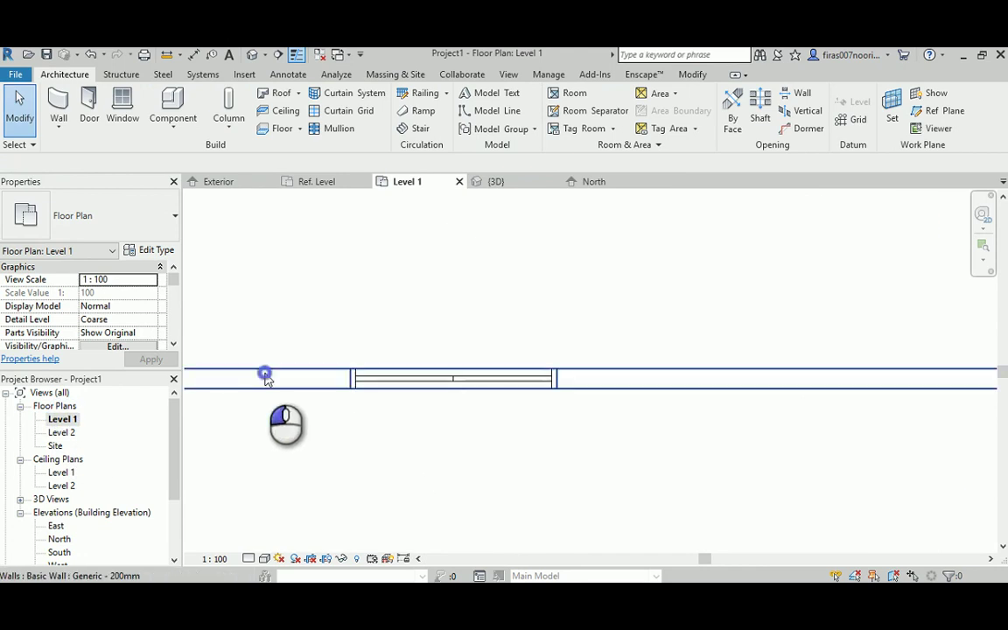
{"action": "middle_click_drag", "start_coordinate": [266, 377], "coordinate": [367, 340]}
{"action": "left_click", "coordinate": [123, 235]}
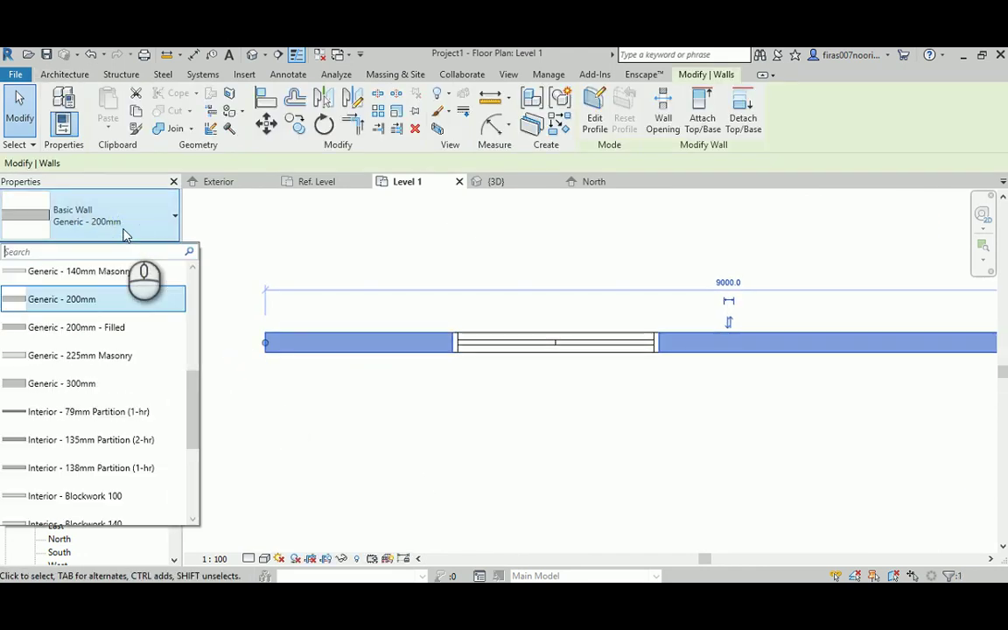
{"action": "left_click", "coordinate": [96, 271]}
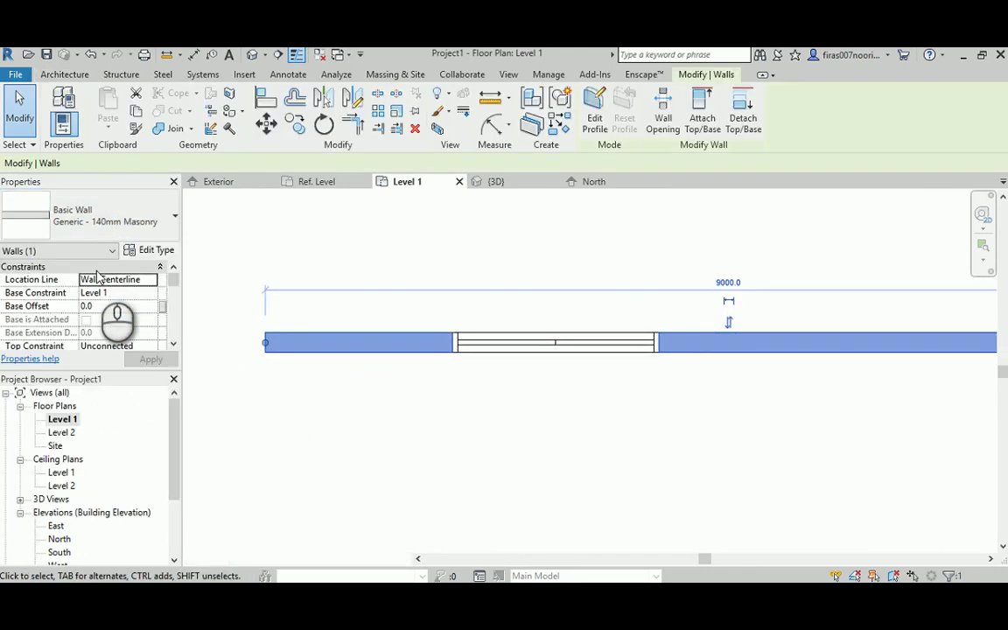
{"action": "left_click", "coordinate": [381, 363]}
{"action": "scroll", "coordinate": [494, 376], "scroll_direction": "up", "scroll_amount": 3}
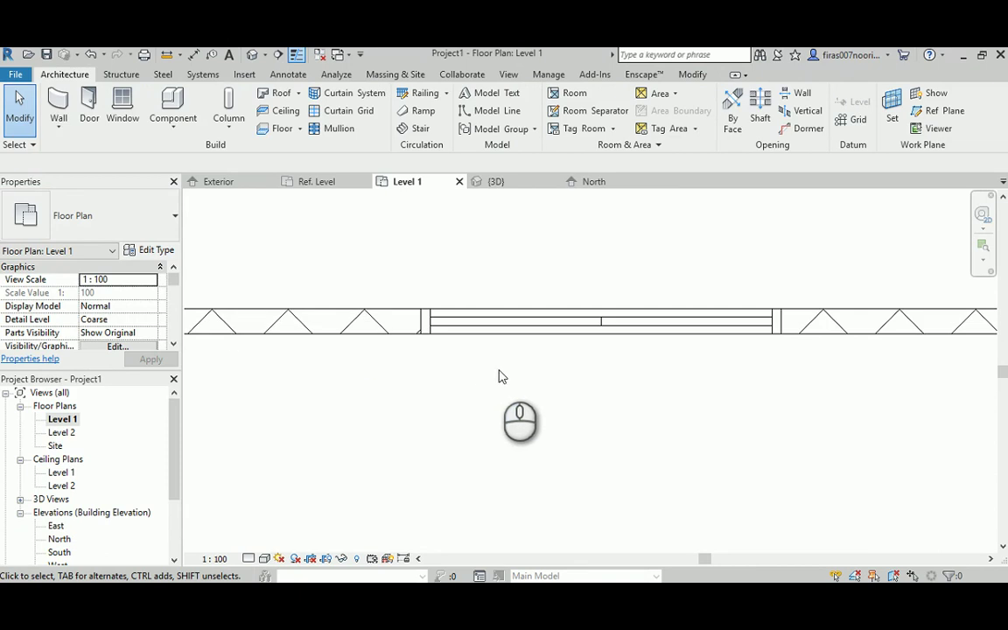
Step: Switch back to the window family's Exterior elevation and zoom to fit
{"action": "left_click", "coordinate": [223, 185]}
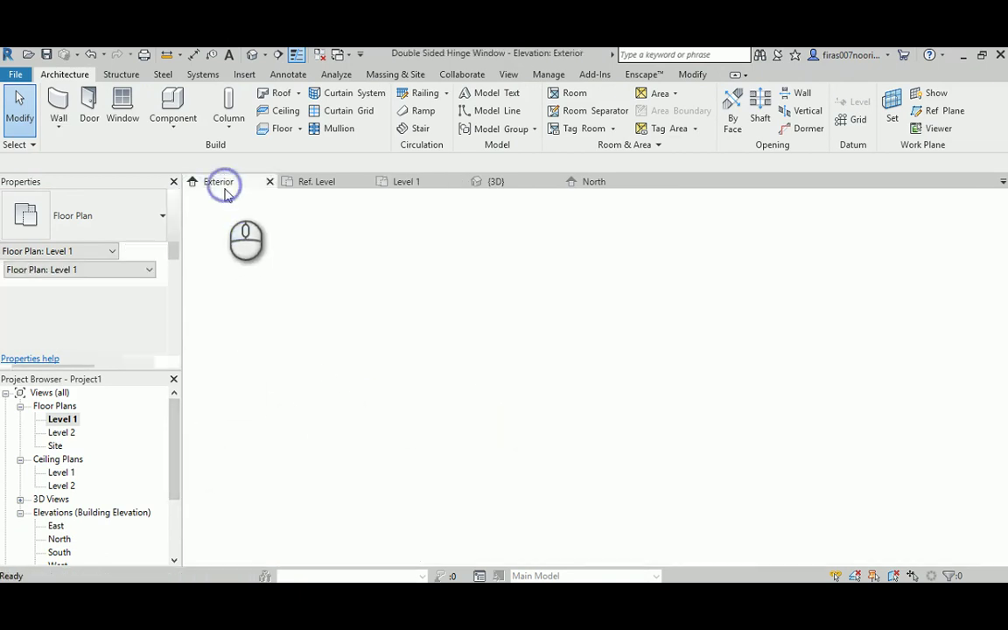
{"action": "scroll", "coordinate": [394, 350], "scroll_direction": "up", "scroll_amount": 2}
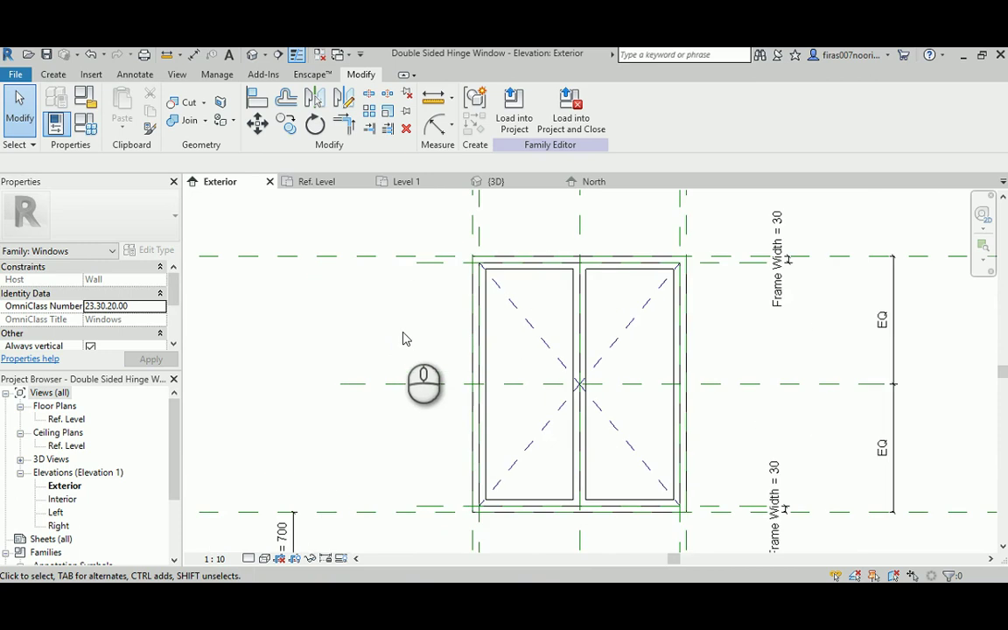
{"action": "scroll", "coordinate": [403, 338], "scroll_direction": "down", "scroll_amount": 3}
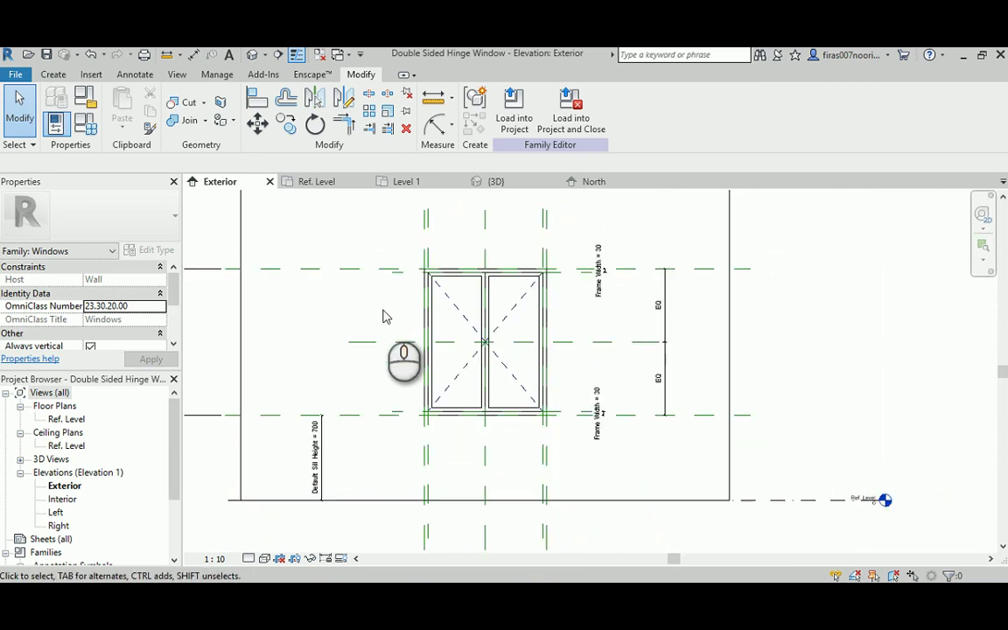